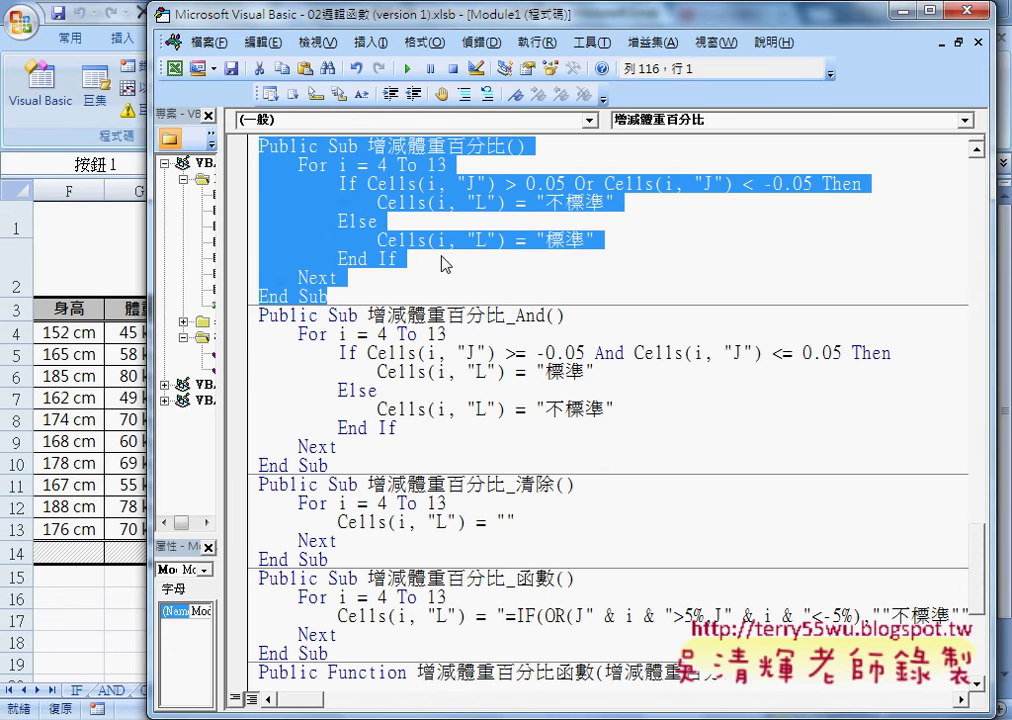
# Highlight Sub, the Or operator, the _And suffix and the And operator in the two macros.
pyautogui.click(374, 152)
pyautogui.moveTo(318, 146); pyautogui.dragTo(357, 146)
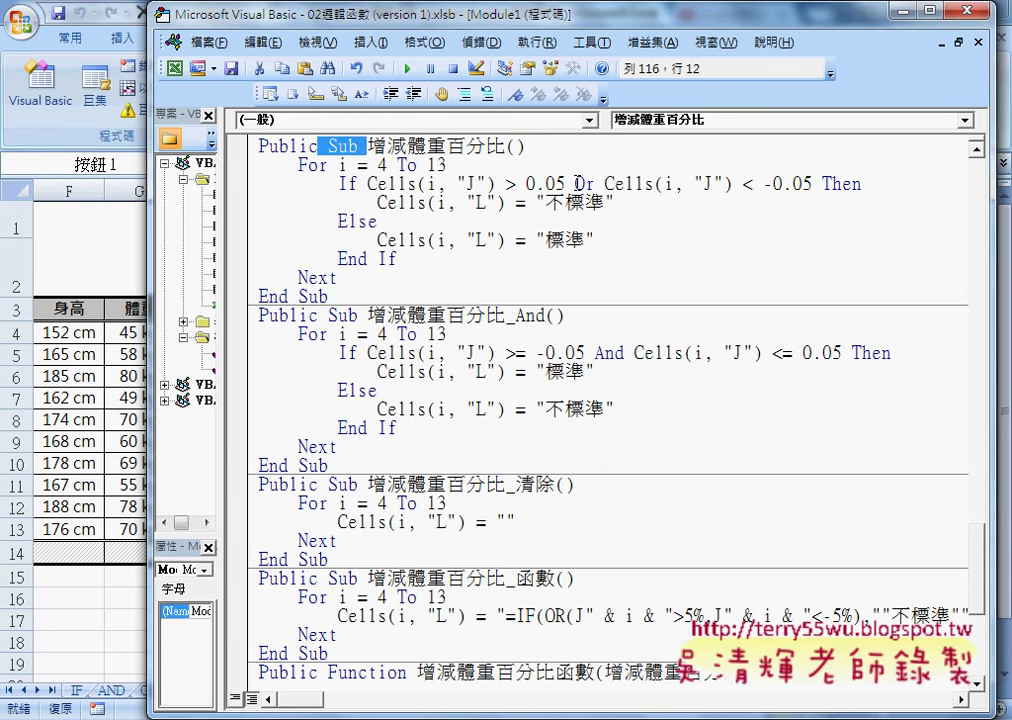
pyautogui.moveTo(575, 184); pyautogui.dragTo(597, 184)
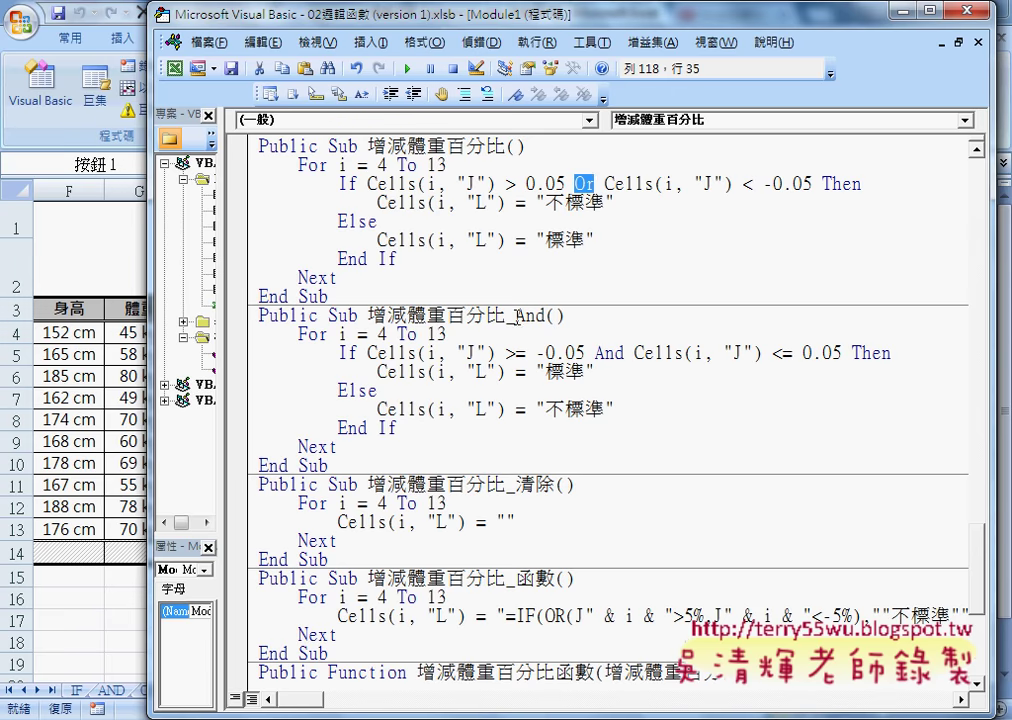
pyautogui.moveTo(506, 315); pyautogui.dragTo(546, 315)
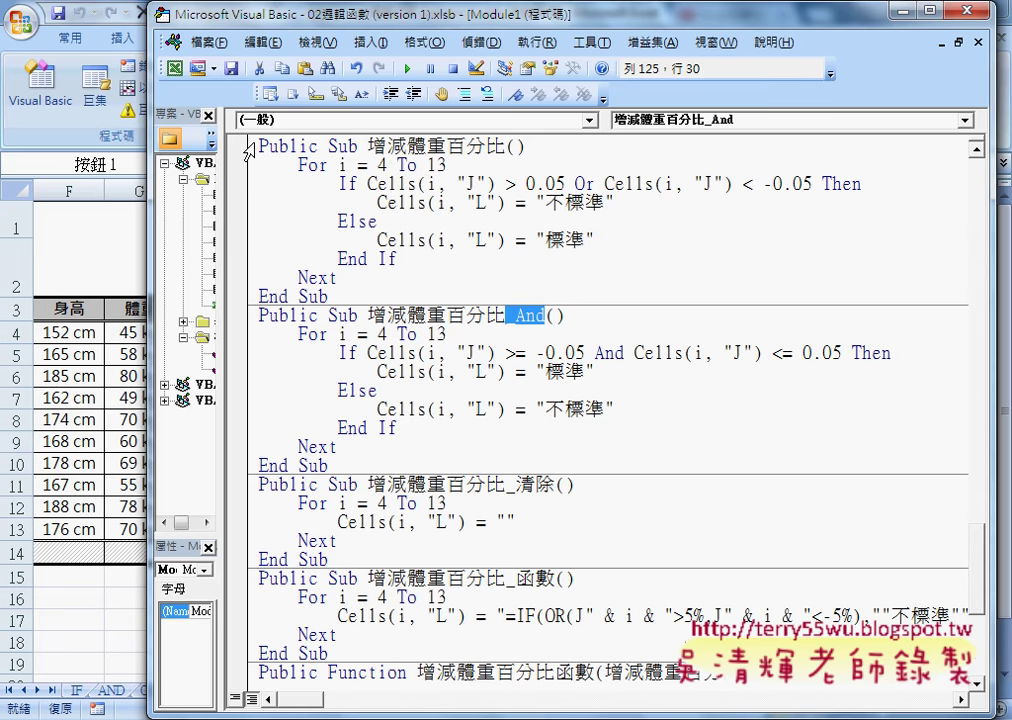
pyautogui.moveTo(258, 146); pyautogui.dragTo(324, 296)
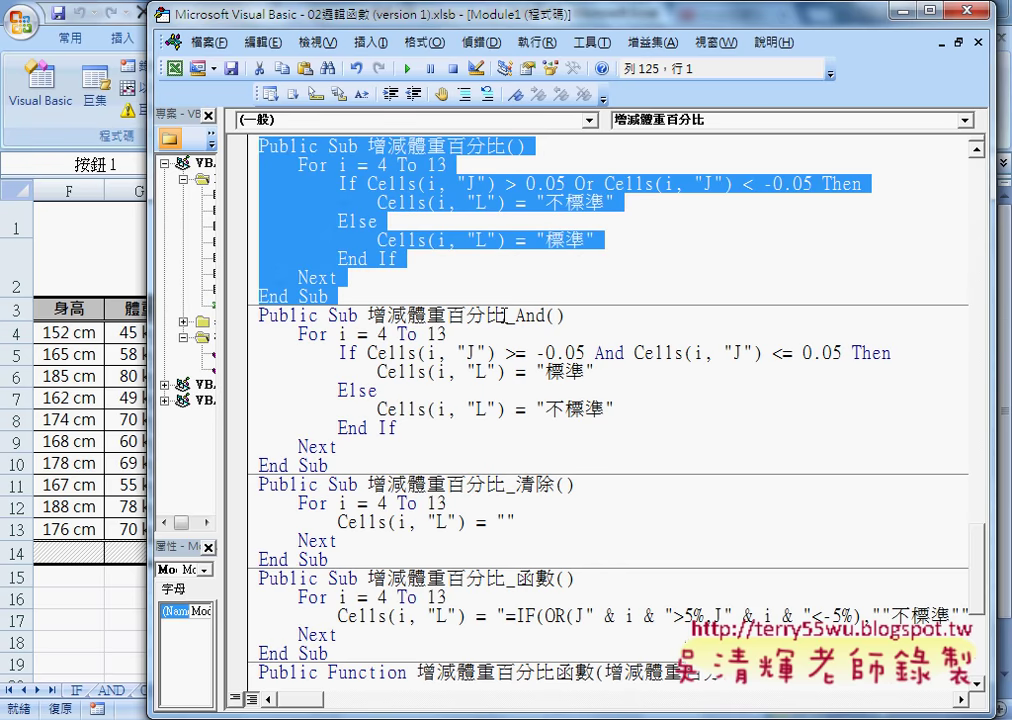
pyautogui.moveTo(505, 316); pyautogui.dragTo(547, 318)
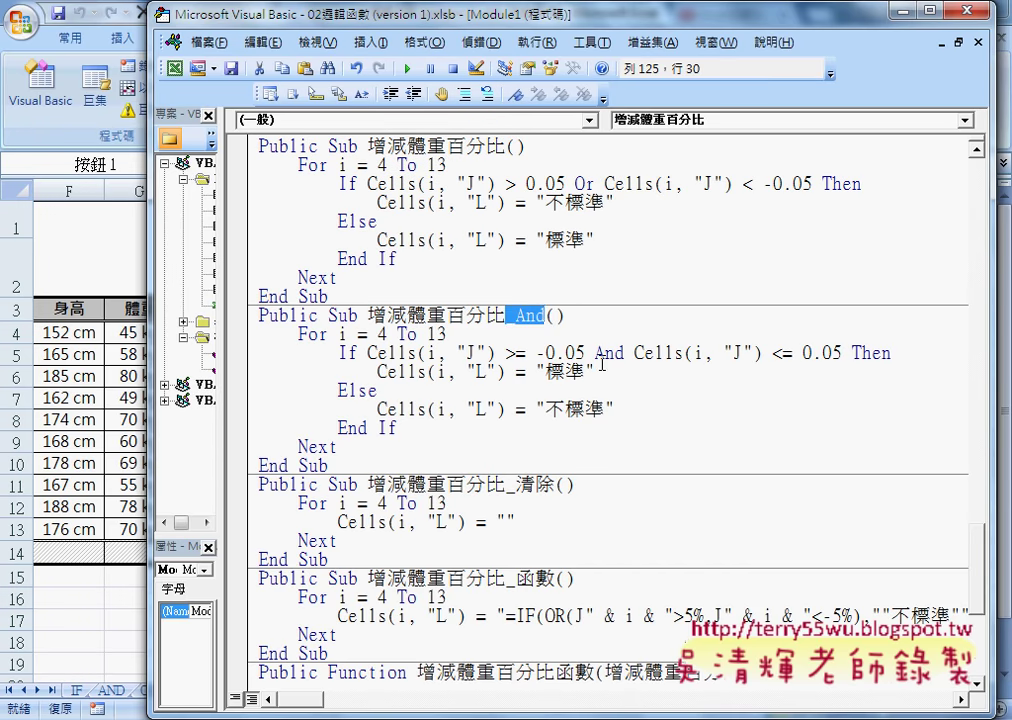
pyautogui.click(544, 352)
pyautogui.doubleClick(609, 352)
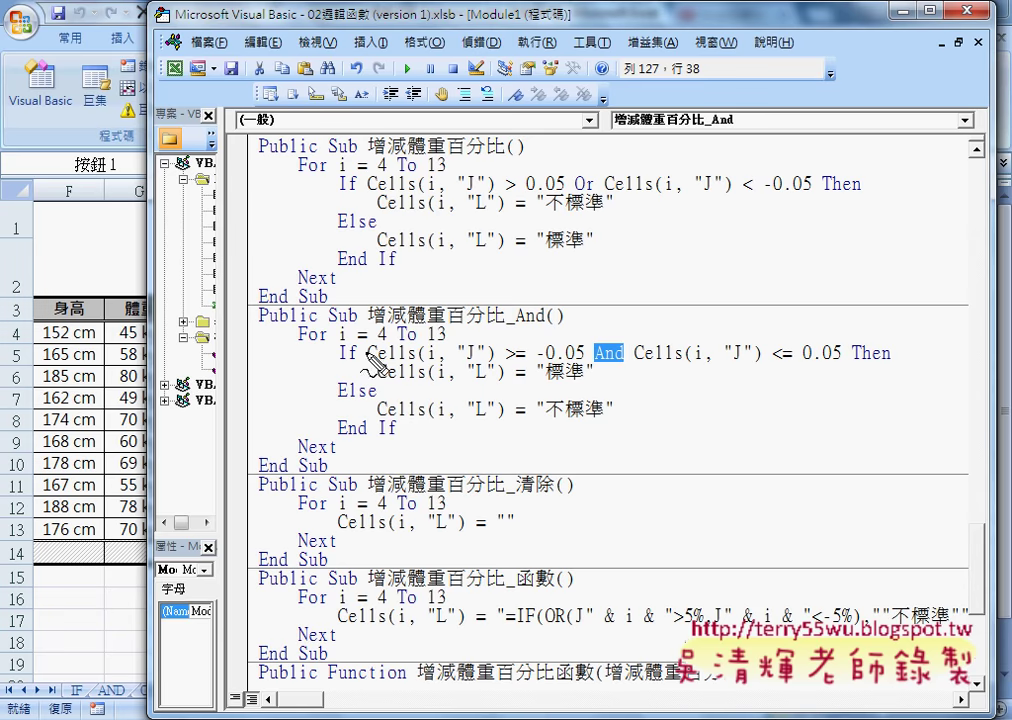
# Sketch the 5% upper and -5% lower limits with arrows and circle the band between them.
pyautogui.moveTo(676, 227)
pyautogui.mouseDown()
pyautogui.moveTo(786, 224)
pyautogui.moveTo(741, 272)
pyautogui.moveTo(766, 259)
pyautogui.mouseUp()
pyautogui.moveTo(829, 206); pyautogui.dragTo(809, 236)
pyautogui.moveTo(888, 213)
pyautogui.mouseDown()
pyautogui.moveTo(852, 244)
pyautogui.moveTo(846, 217)
pyautogui.mouseUp()
pyautogui.moveTo(882, 238); pyautogui.dragTo(879, 241)
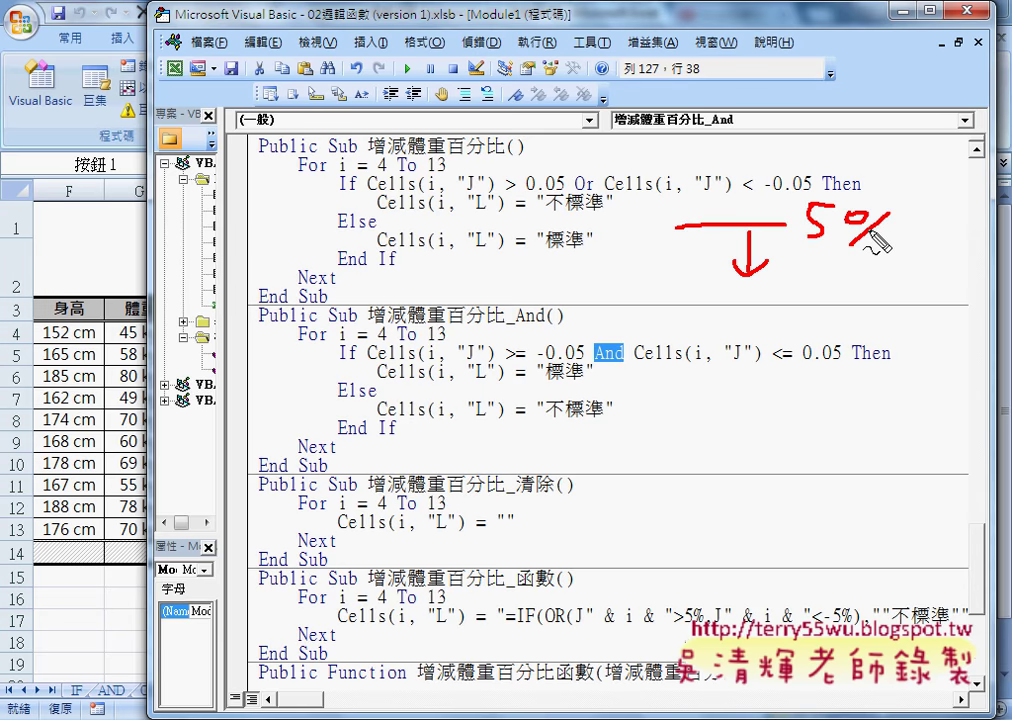
pyautogui.moveTo(695, 321); pyautogui.dragTo(793, 321)
pyautogui.moveTo(728, 320)
pyautogui.mouseDown()
pyautogui.moveTo(727, 262)
pyautogui.moveTo(745, 282)
pyautogui.mouseUp()
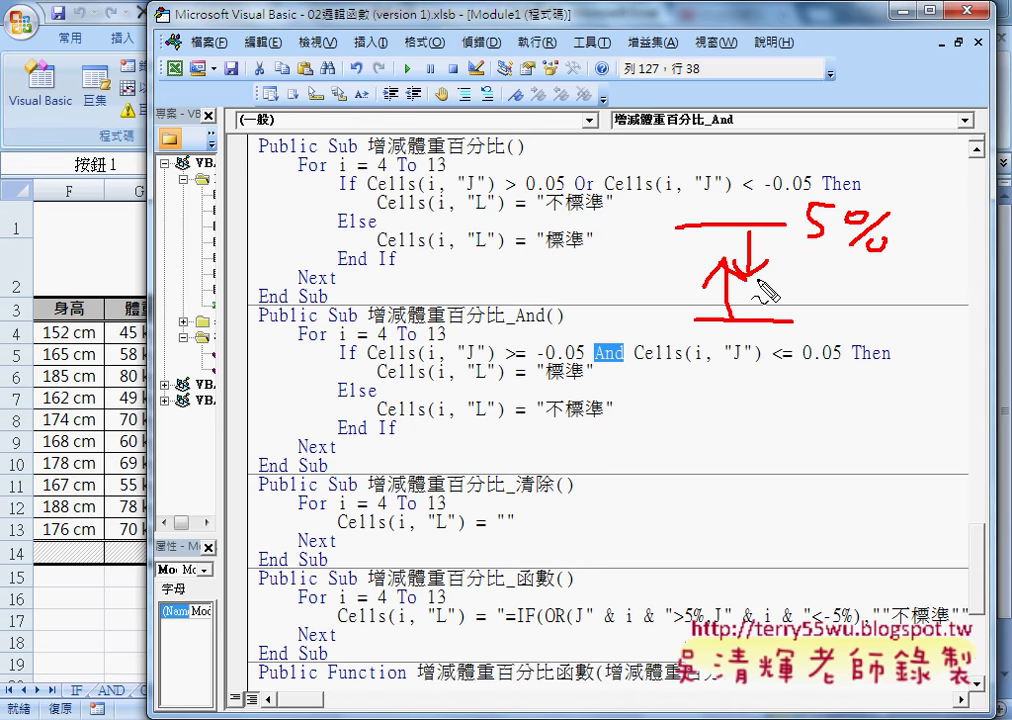
pyautogui.moveTo(815, 304)
pyautogui.mouseDown()
pyautogui.moveTo(829, 302)
pyautogui.moveTo(840, 318)
pyautogui.moveTo(873, 300)
pyautogui.moveTo(885, 330)
pyautogui.mouseUp()
pyautogui.moveTo(902, 319); pyautogui.dragTo(899, 323)
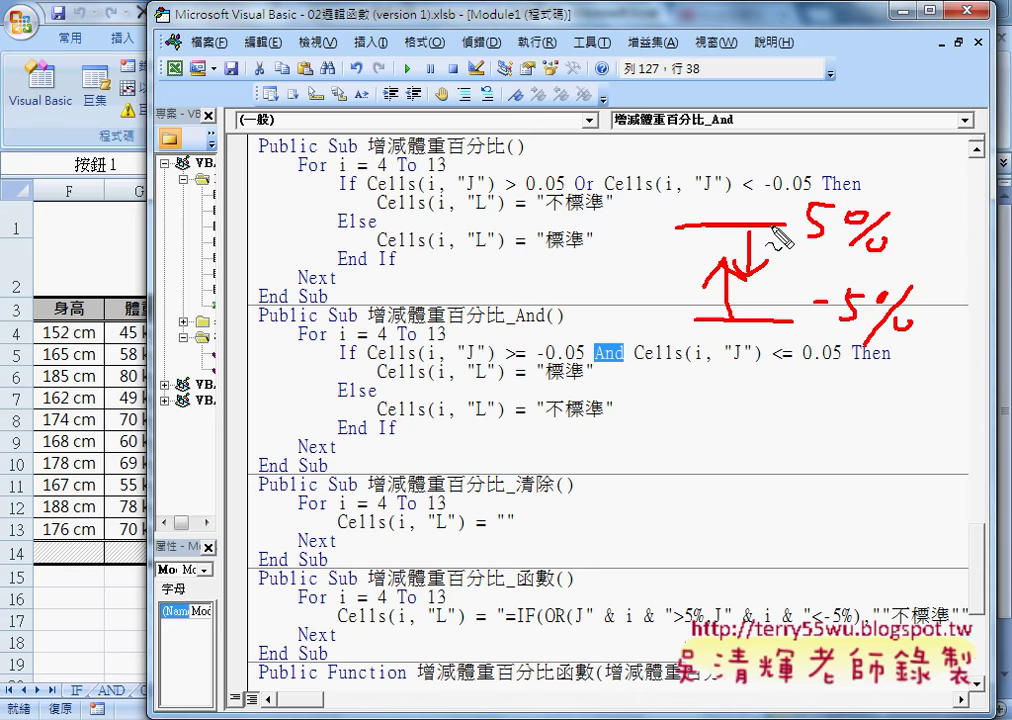
pyautogui.moveTo(738, 312)
pyautogui.mouseDown()
pyautogui.moveTo(748, 240)
pyautogui.moveTo(740, 302)
pyautogui.mouseUp()
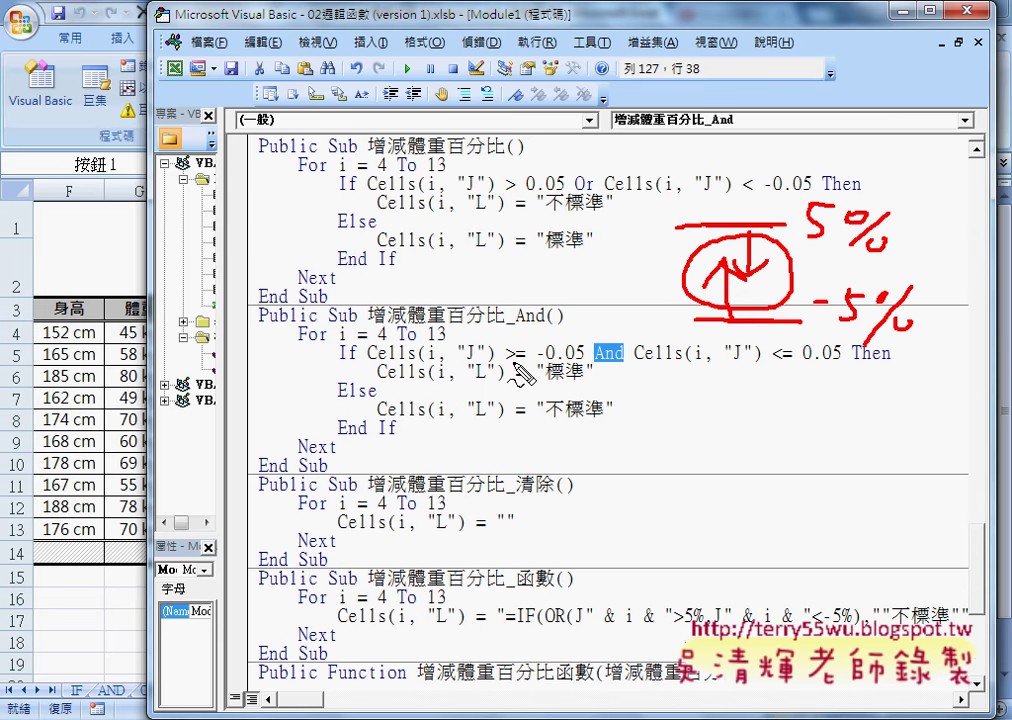
# Mark the >=, -0.05, <=, 標準 and 不標準 parts of the And condition, then erase annotations.
pyautogui.moveTo(503, 365); pyautogui.dragTo(521, 363)
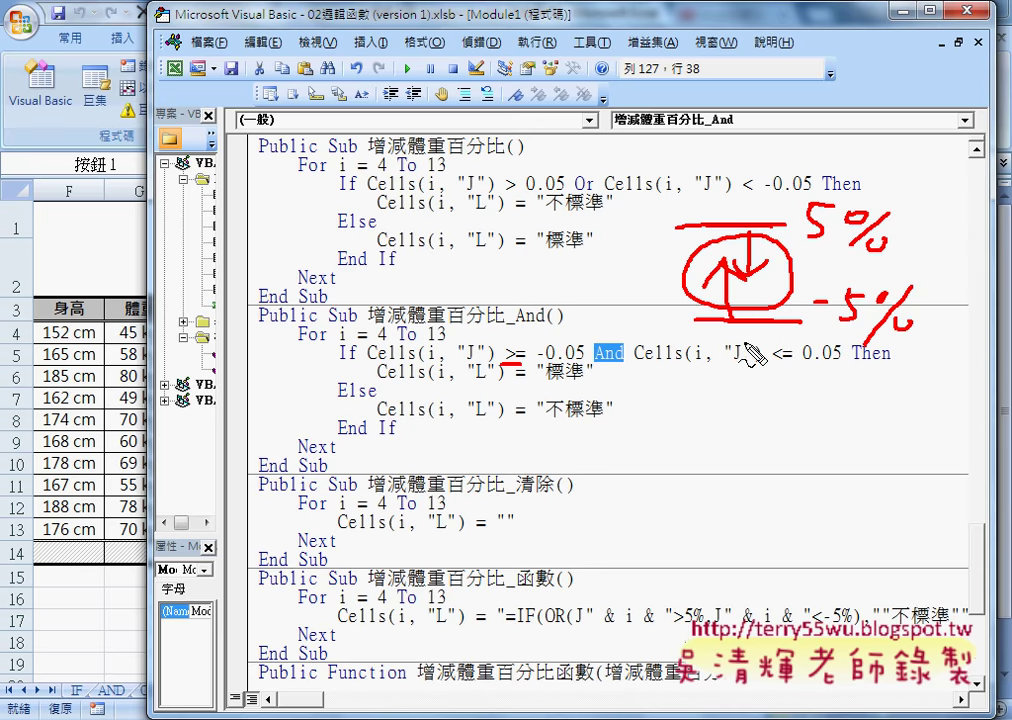
pyautogui.moveTo(730, 265)
pyautogui.mouseDown()
pyautogui.moveTo(712, 290)
pyautogui.moveTo(752, 288)
pyautogui.mouseUp()
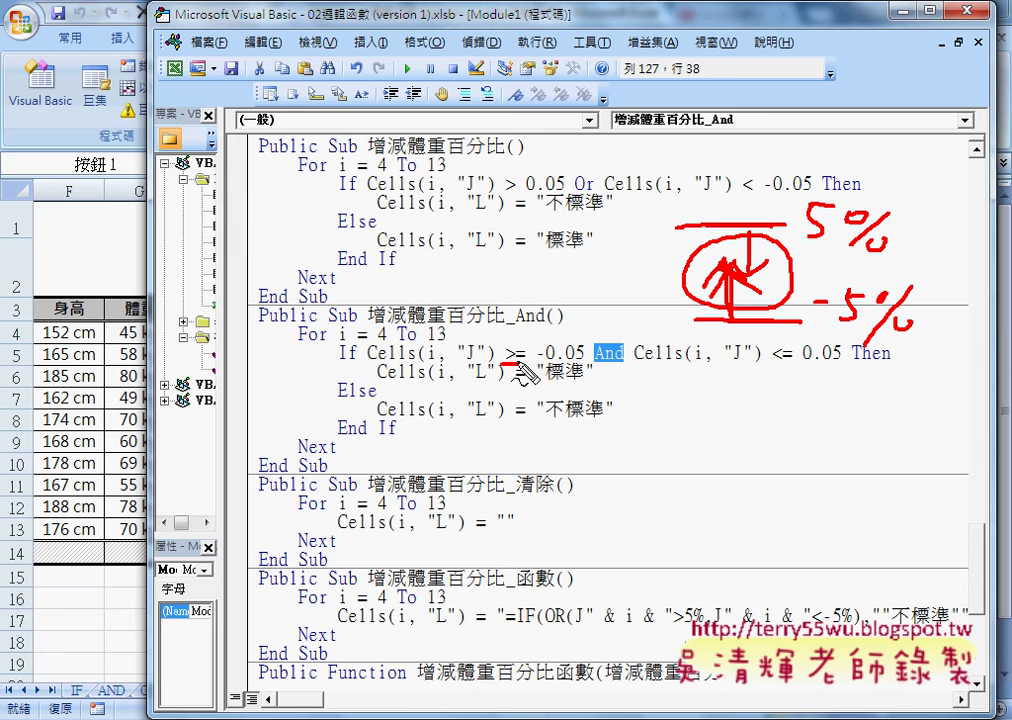
pyautogui.moveTo(505, 370)
pyautogui.mouseDown()
pyautogui.moveTo(535, 360)
pyautogui.moveTo(524, 372)
pyautogui.mouseUp()
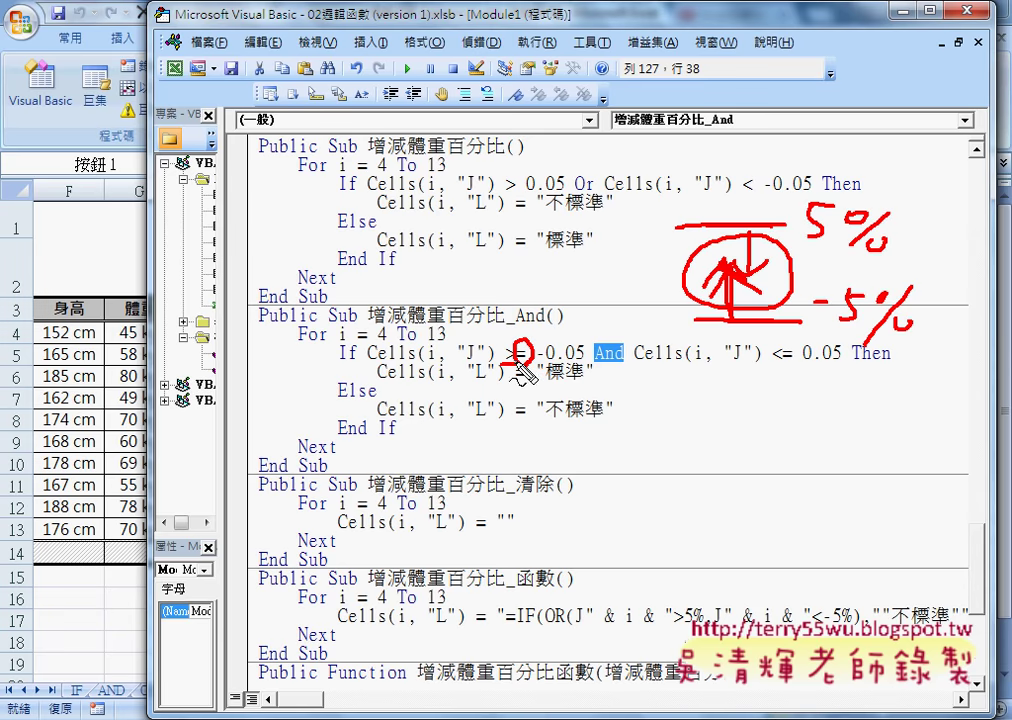
pyautogui.moveTo(781, 366)
pyautogui.mouseDown()
pyautogui.moveTo(787, 347)
pyautogui.moveTo(800, 366)
pyautogui.moveTo(845, 364)
pyautogui.mouseUp()
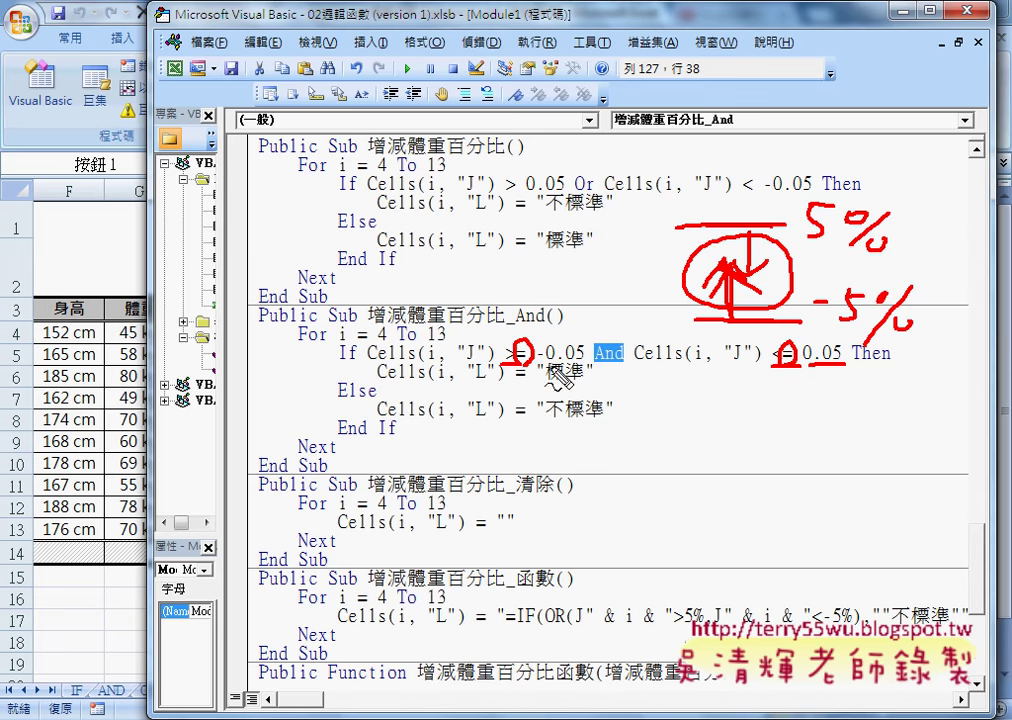
pyautogui.moveTo(537, 364); pyautogui.dragTo(586, 363)
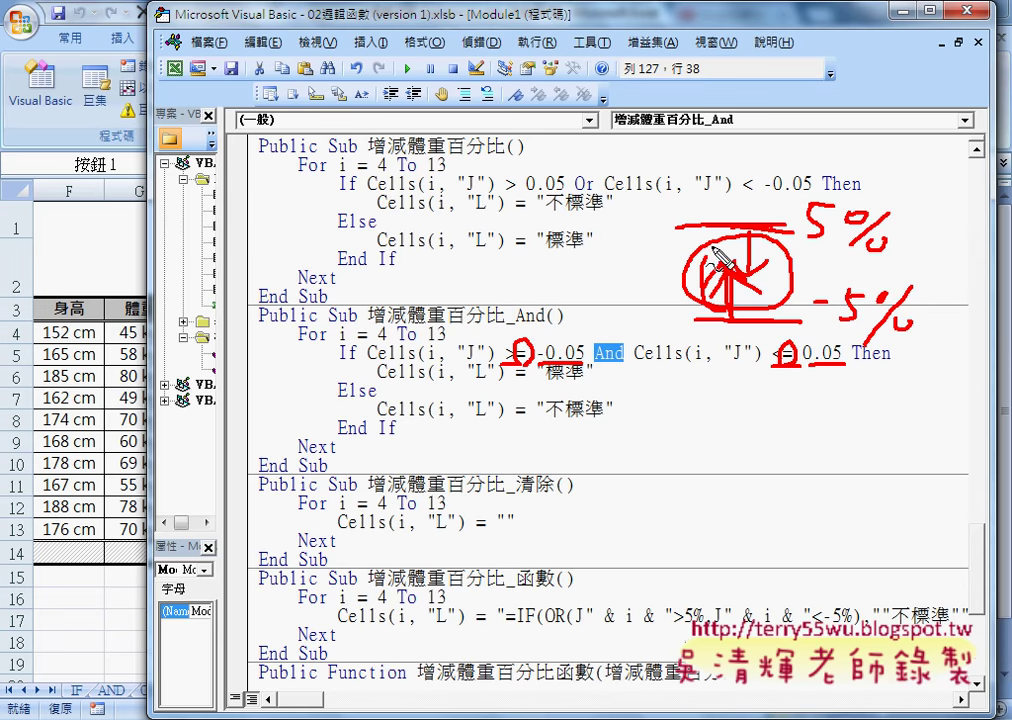
pyautogui.moveTo(718, 262); pyautogui.dragTo(727, 318)
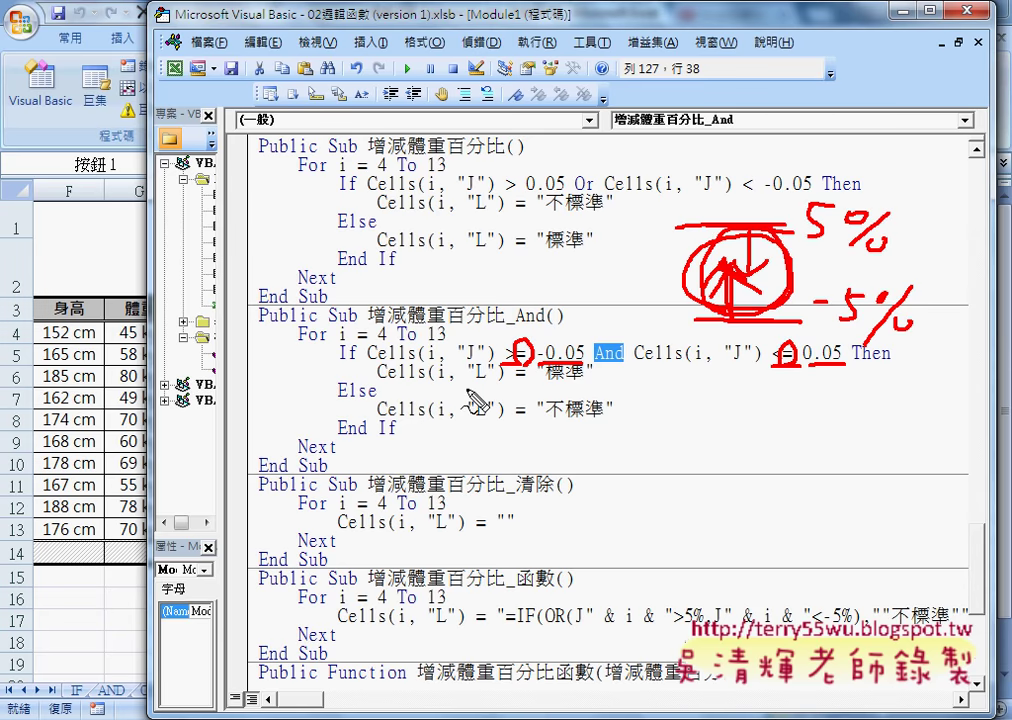
pyautogui.moveTo(548, 381); pyautogui.dragTo(584, 379)
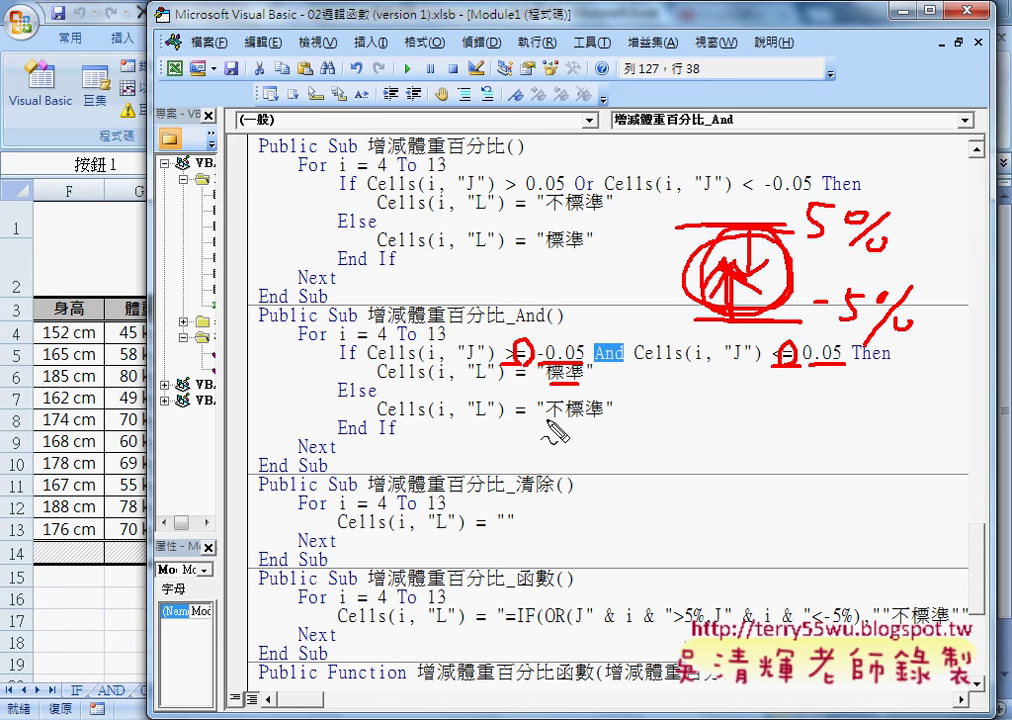
pyautogui.moveTo(547, 424); pyautogui.dragTo(597, 422)
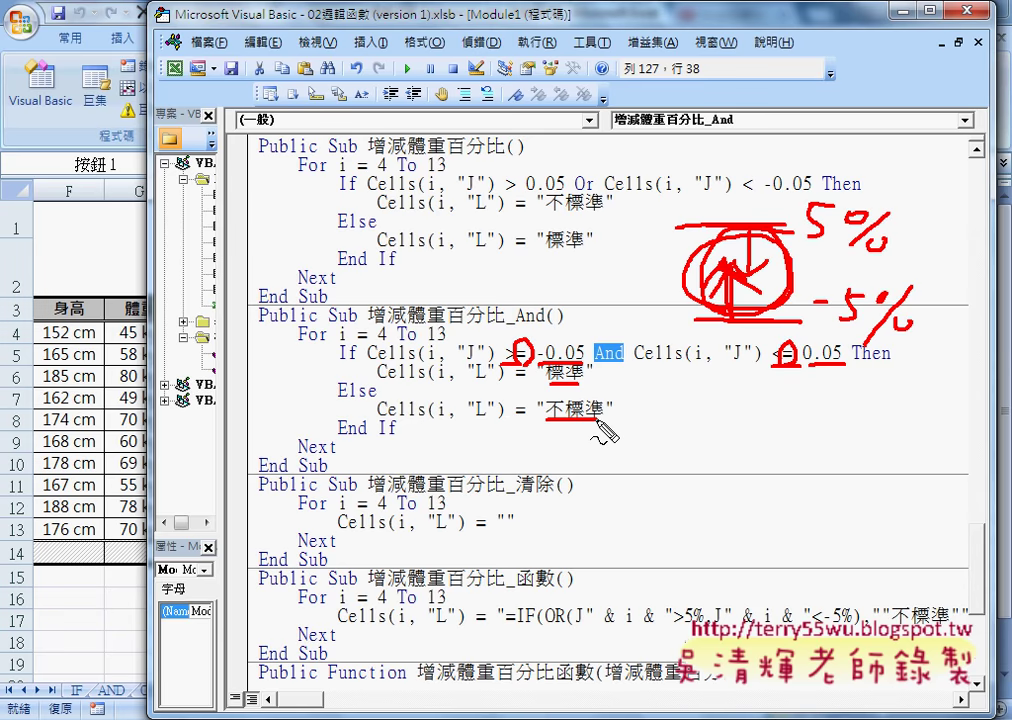
pyautogui.press('Escape')
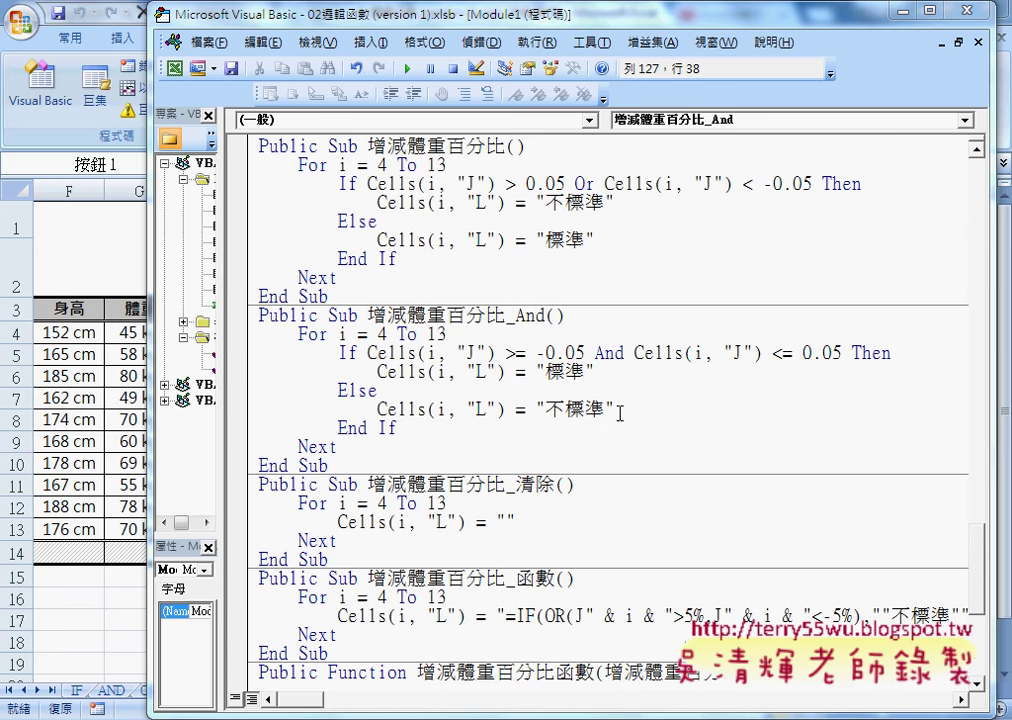
# Clear L4:L13 and insert the user-defined 增減體重百分比函數 into L4 with argument J4.
pyautogui.click(966, 9)
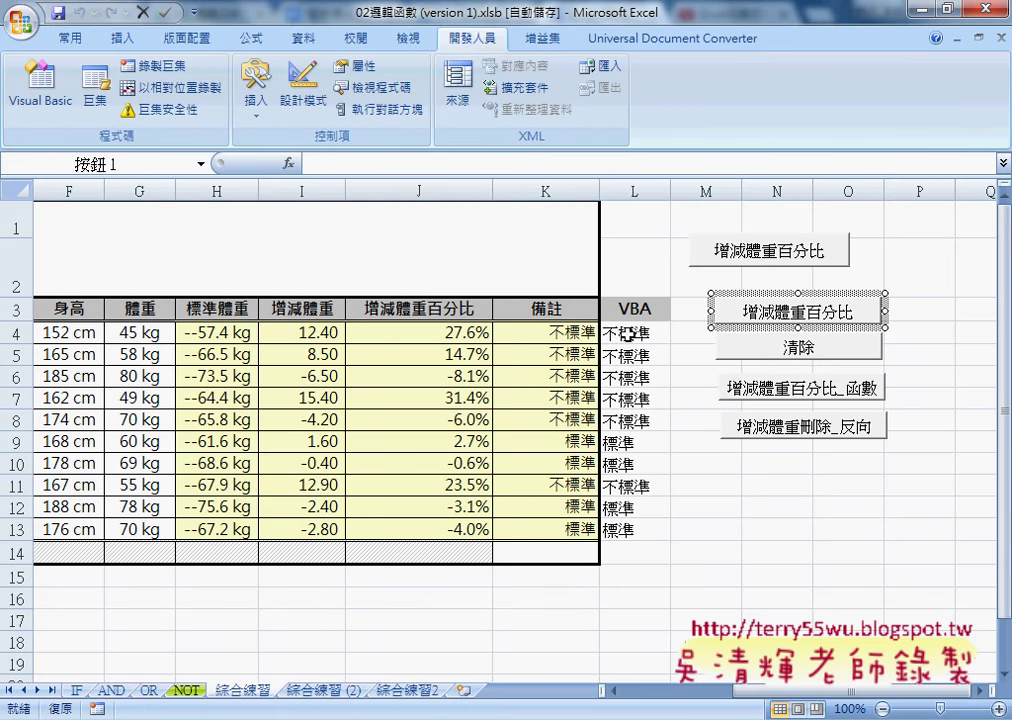
pyautogui.click(755, 350)
pyautogui.click(639, 332)
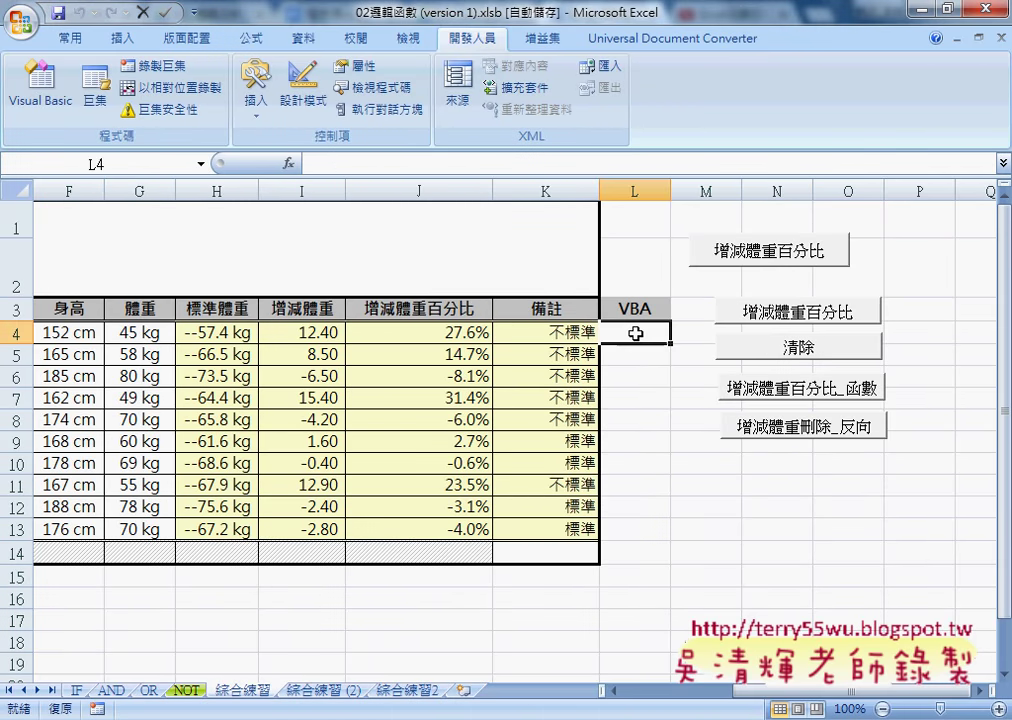
pyautogui.click(288, 163)
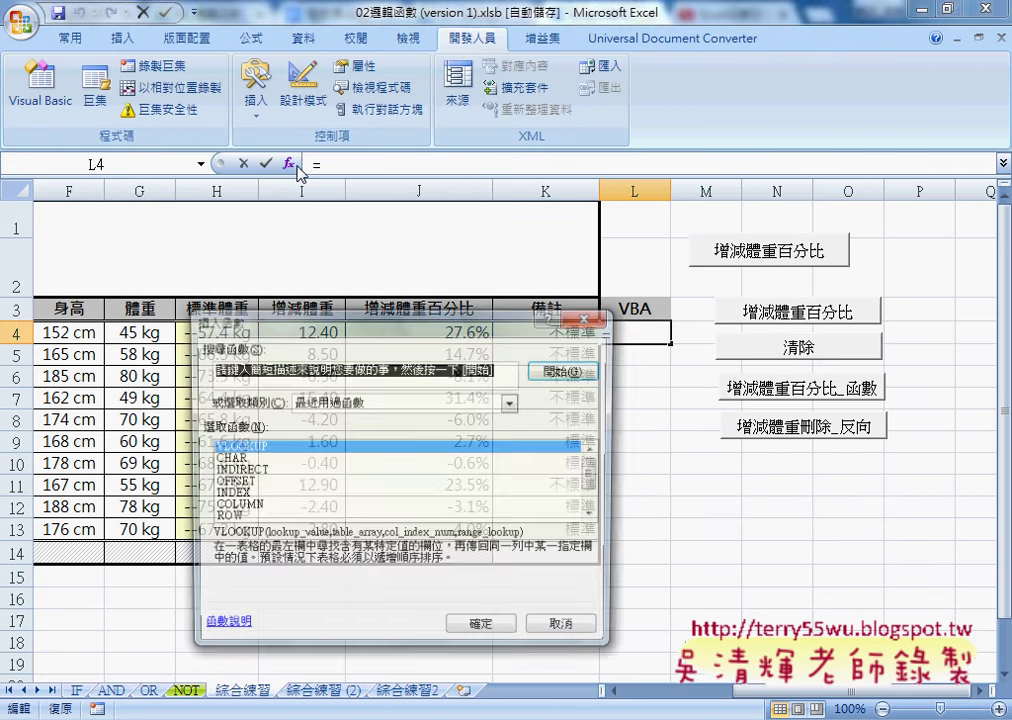
pyautogui.moveTo(395, 330); pyautogui.dragTo(812, 157)
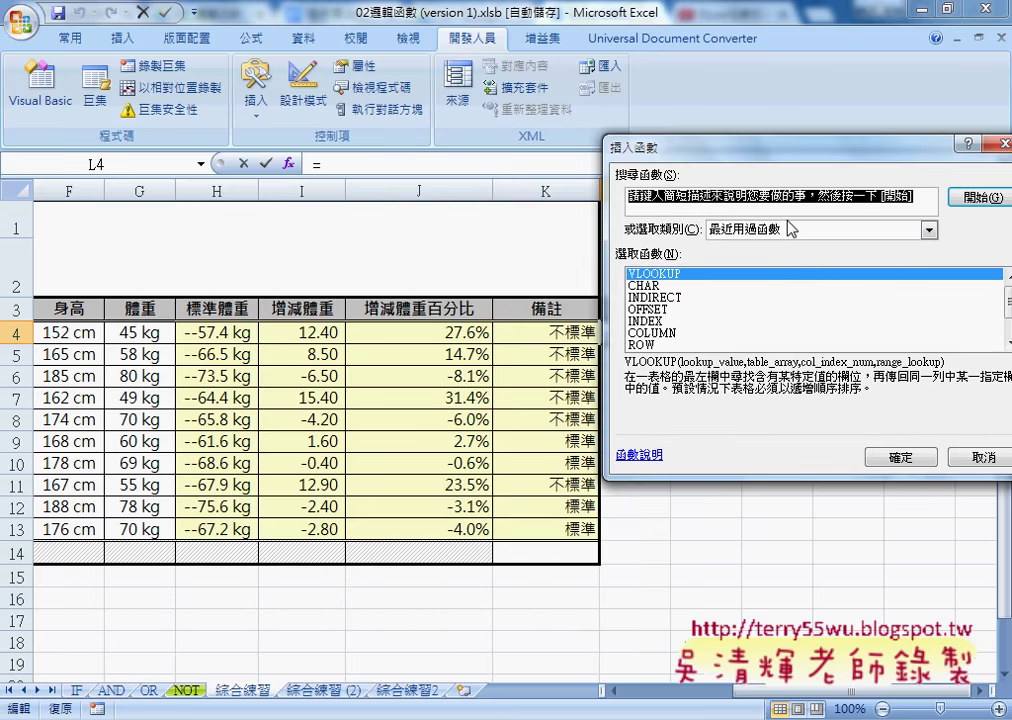
pyautogui.click(929, 229)
pyautogui.click(788, 377)
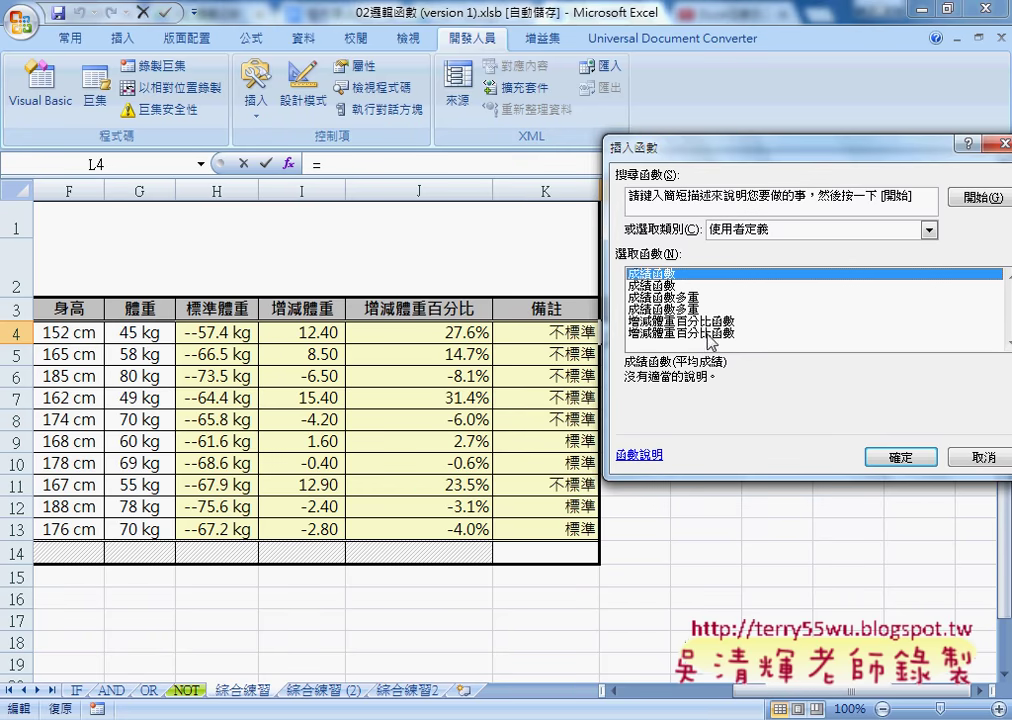
pyautogui.click(690, 321)
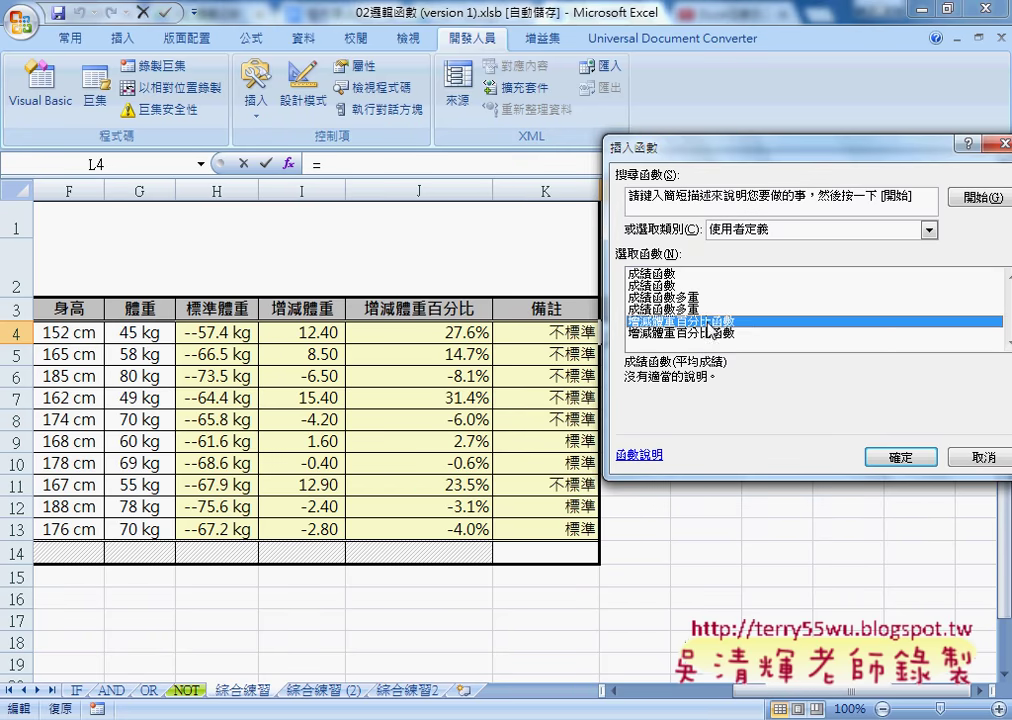
pyautogui.click(899, 456)
pyautogui.moveTo(672, 220); pyautogui.dragTo(678, 98)
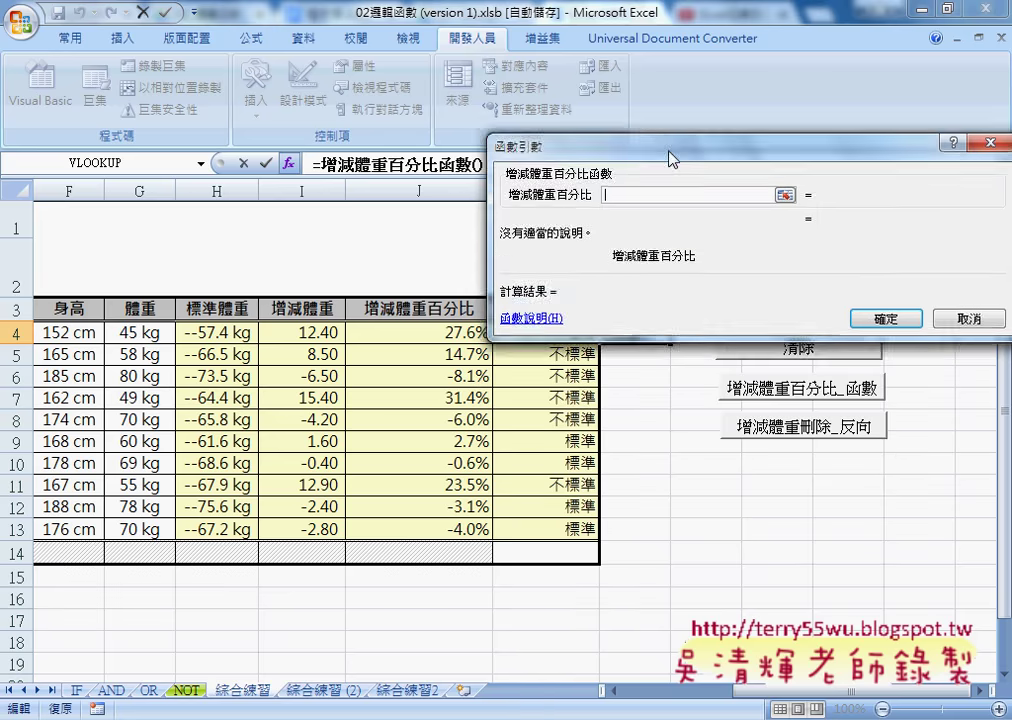
pyautogui.click(452, 332)
# Confirm L4's formula, fill it down to L13 to check labels, then delete L4:L13.
pyautogui.click(889, 272)
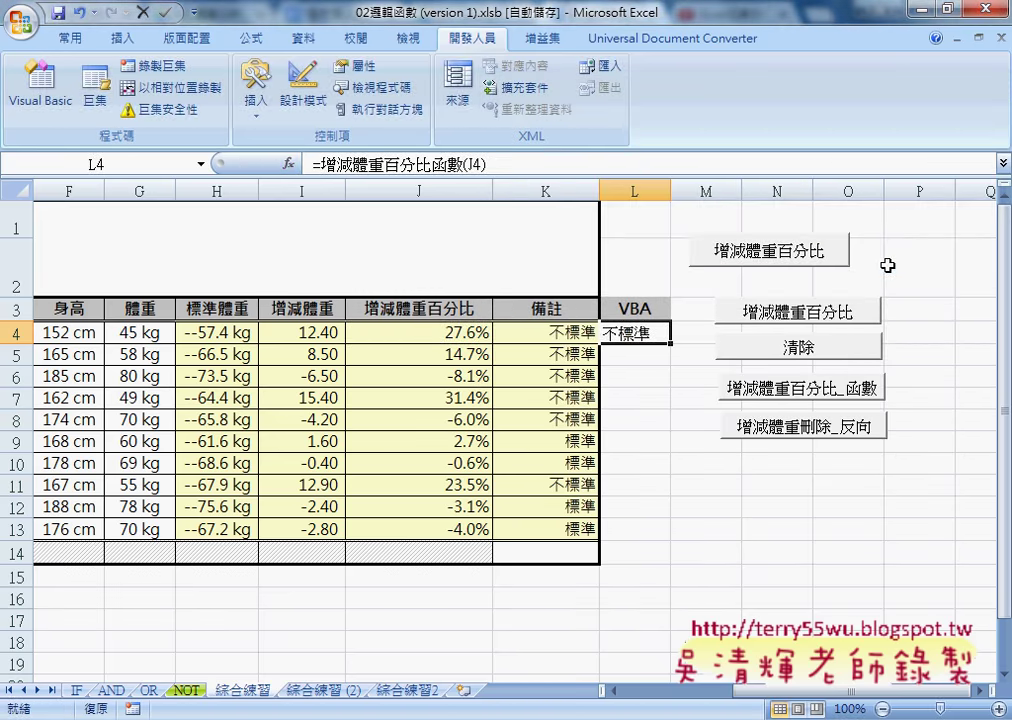
pyautogui.moveTo(671, 343); pyautogui.dragTo(678, 529)
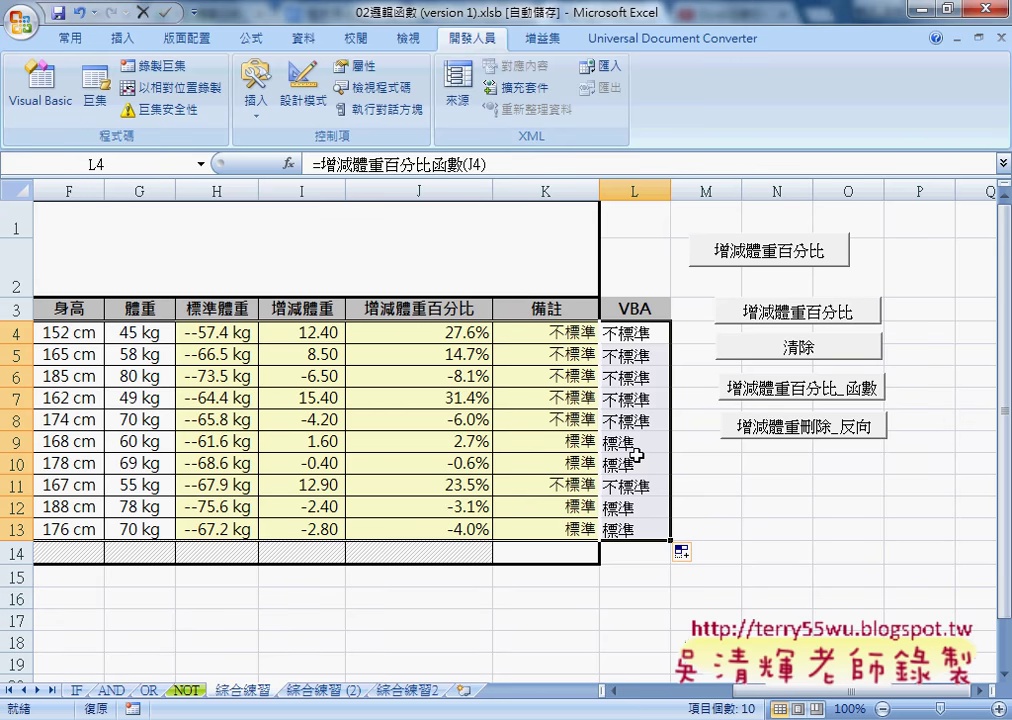
pyautogui.press('Delete')
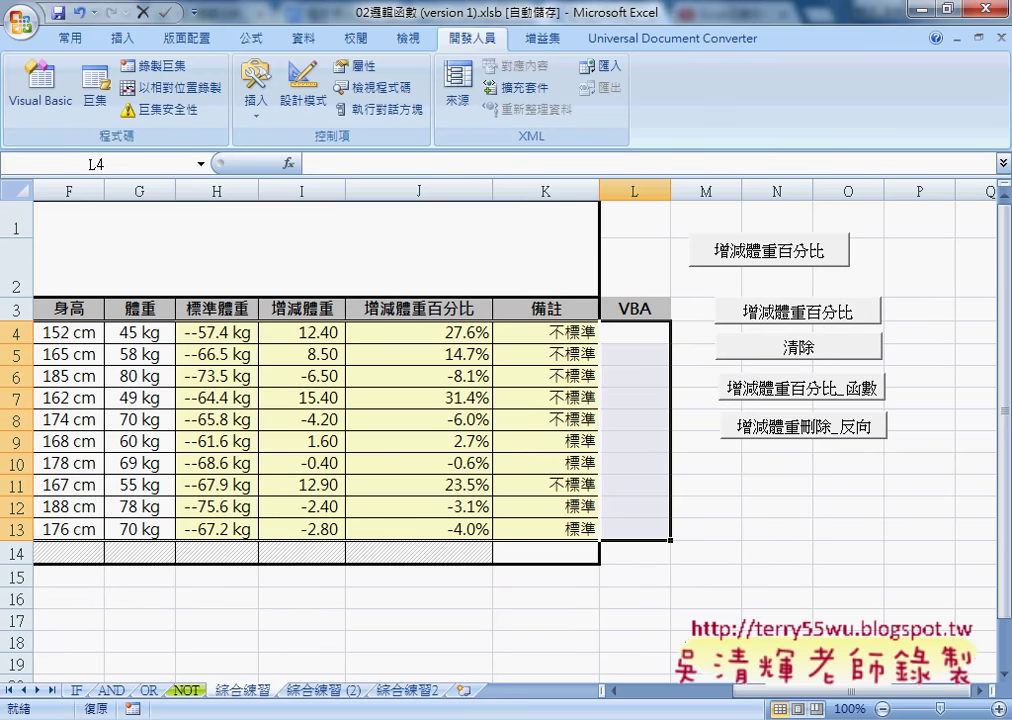
# Open and cancel Insert > Procedure, then select the function's 增減體重百分比 parameter.
pyautogui.click(648, 583)
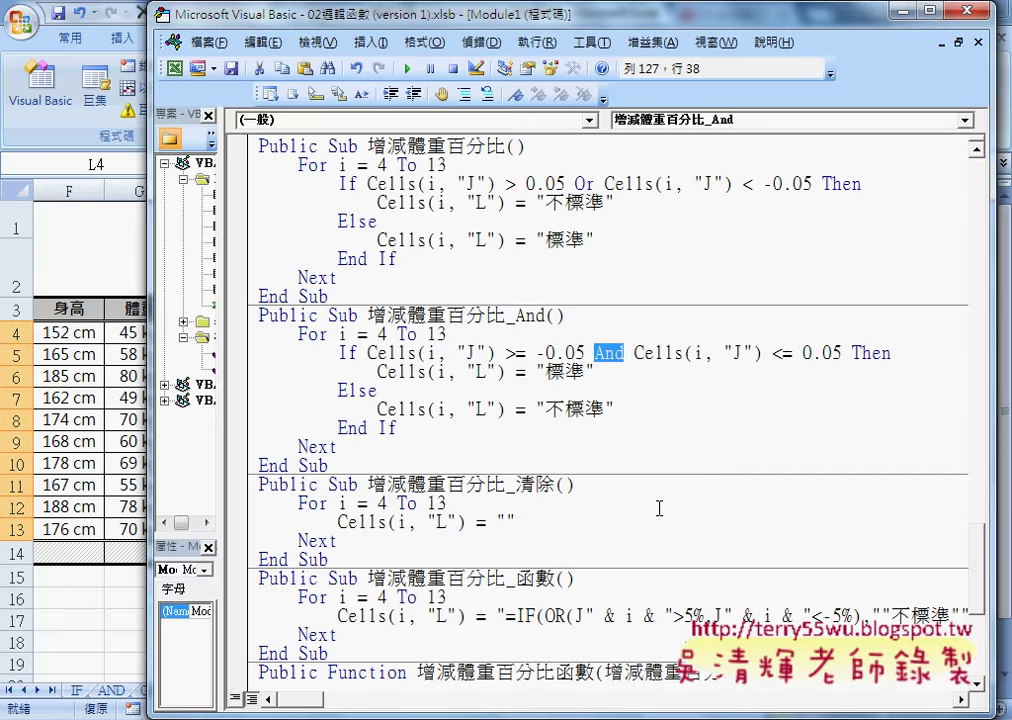
pyautogui.scroll(-3, 455, 256)
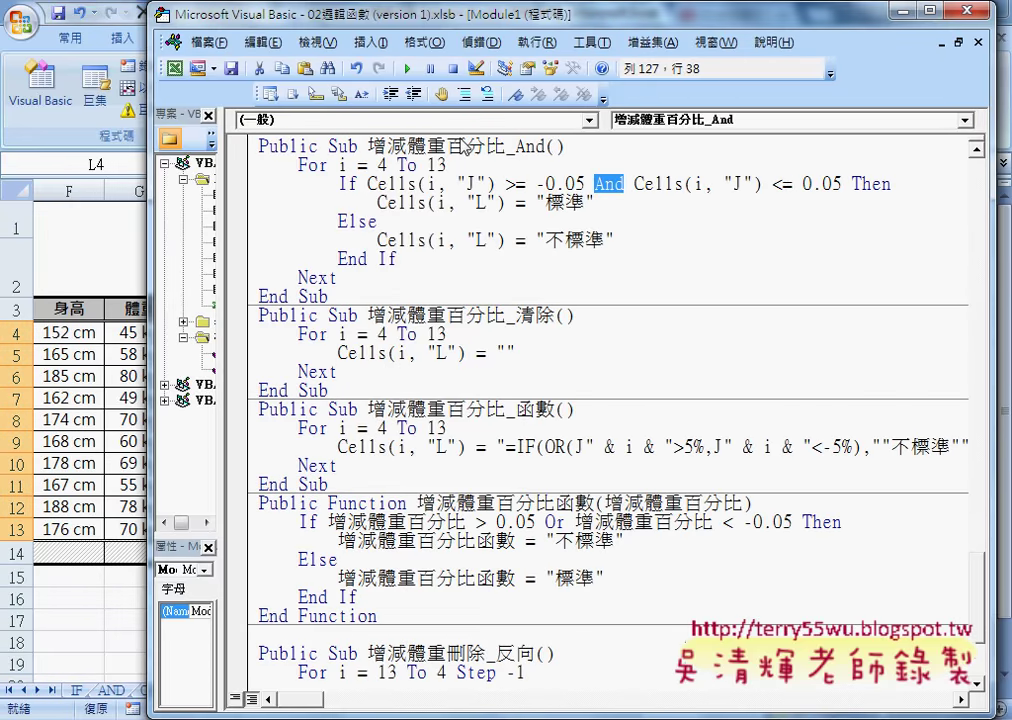
pyautogui.click(371, 42)
pyautogui.click(372, 64)
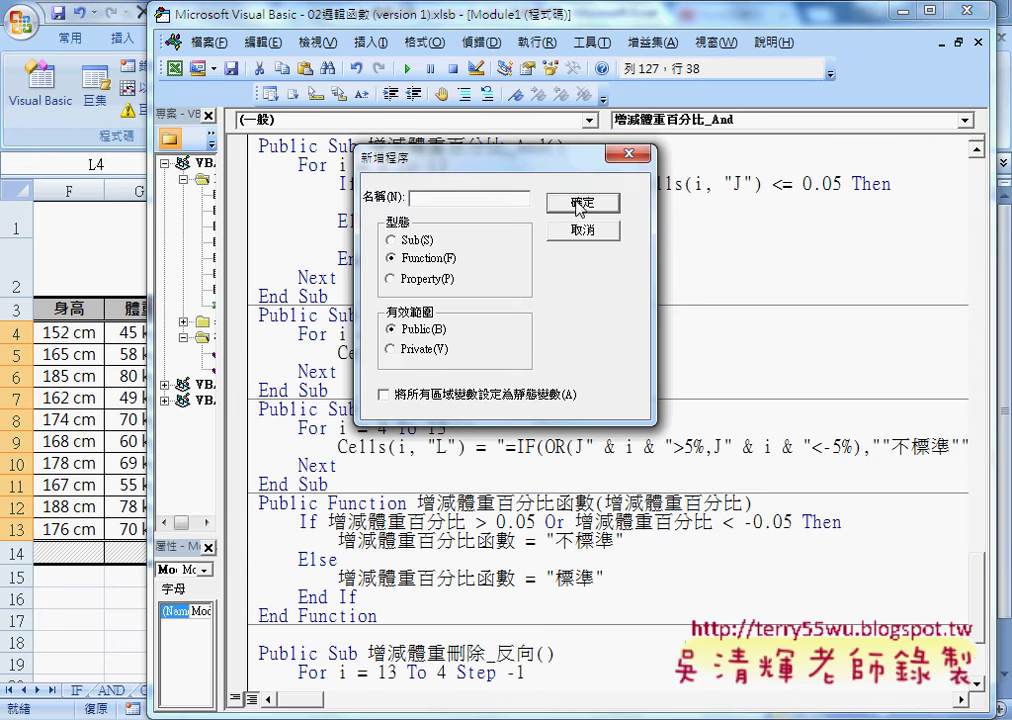
pyautogui.click(588, 232)
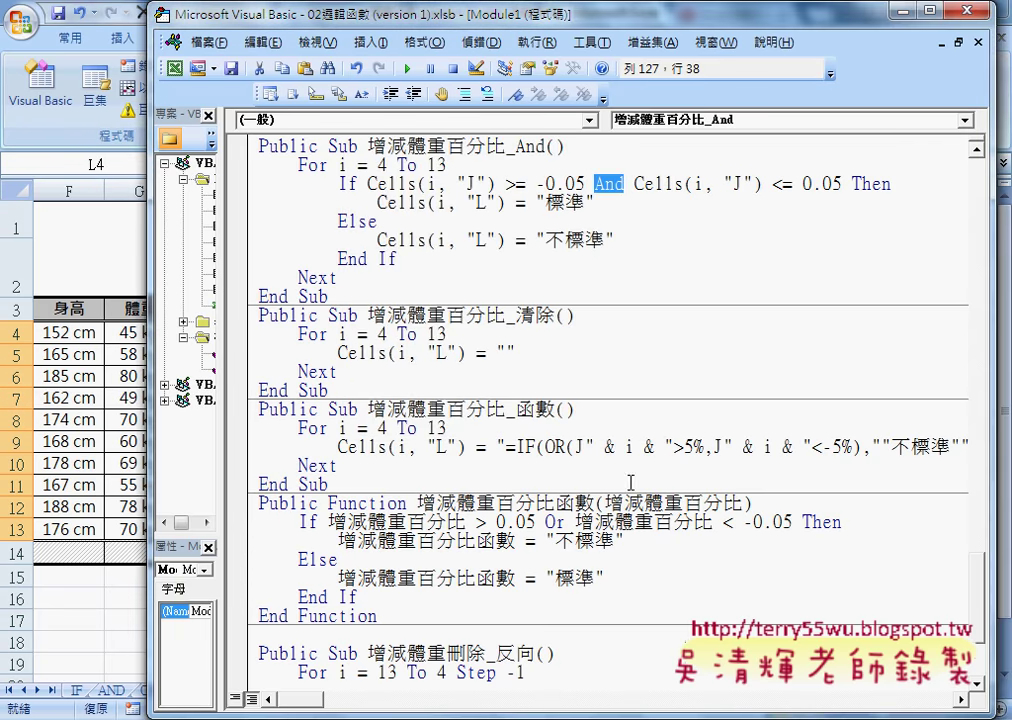
pyautogui.moveTo(604, 503); pyautogui.dragTo(742, 503)
# Delete the parameter and the If…End If body, then mark Public and Function in the header.
pyautogui.press('BackSpace')
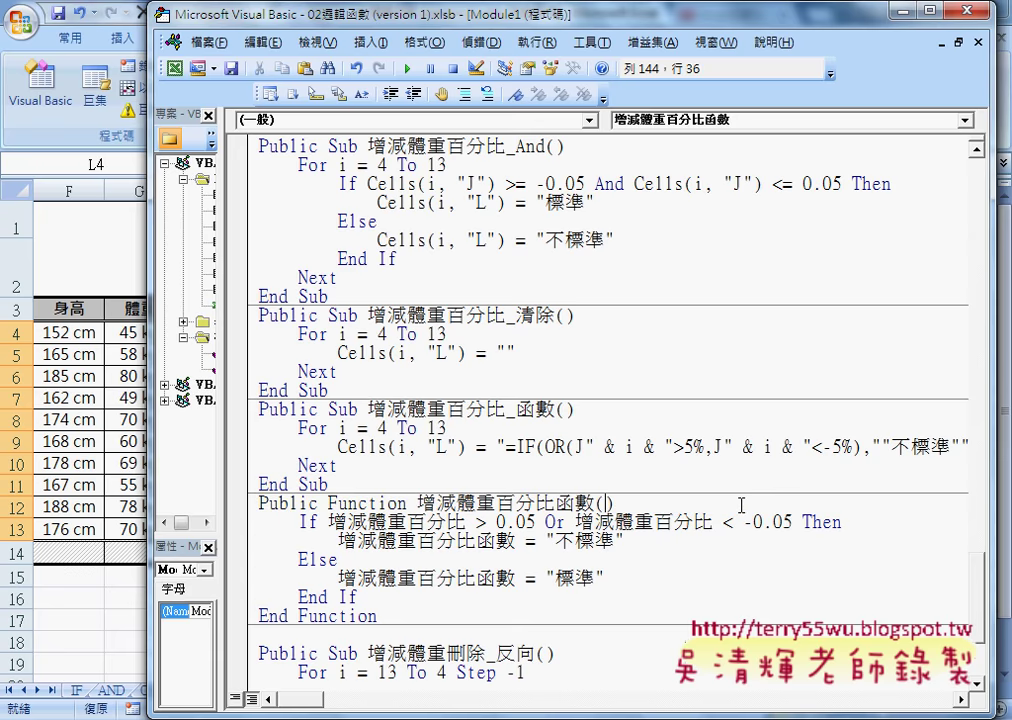
pyautogui.moveTo(358, 597); pyautogui.dragTo(259, 522)
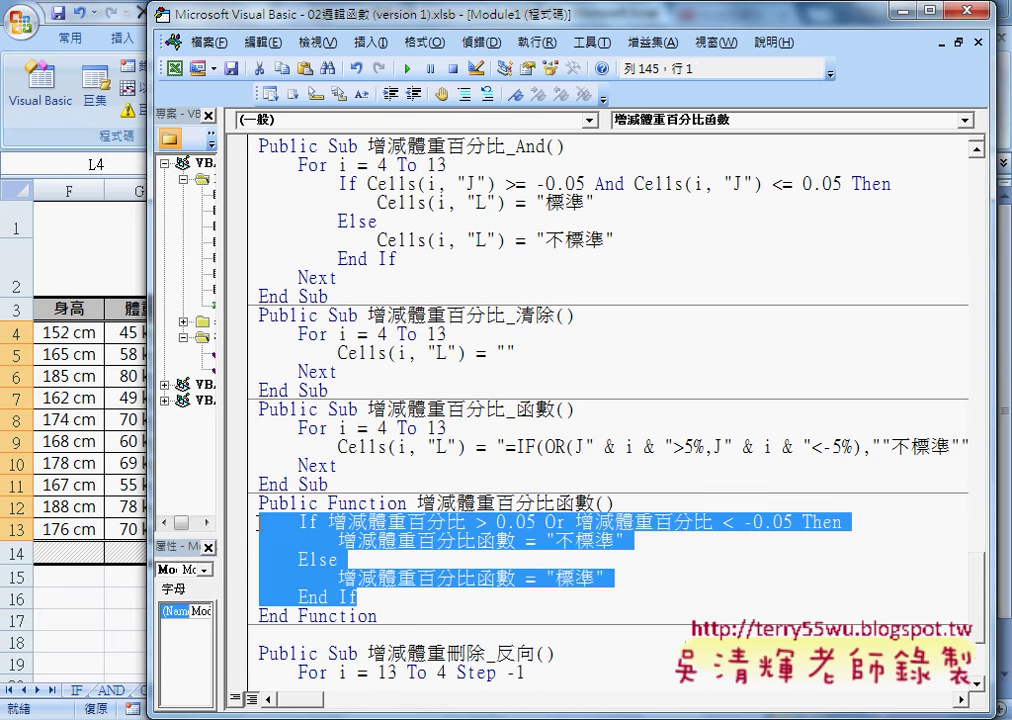
pyautogui.press('Delete')
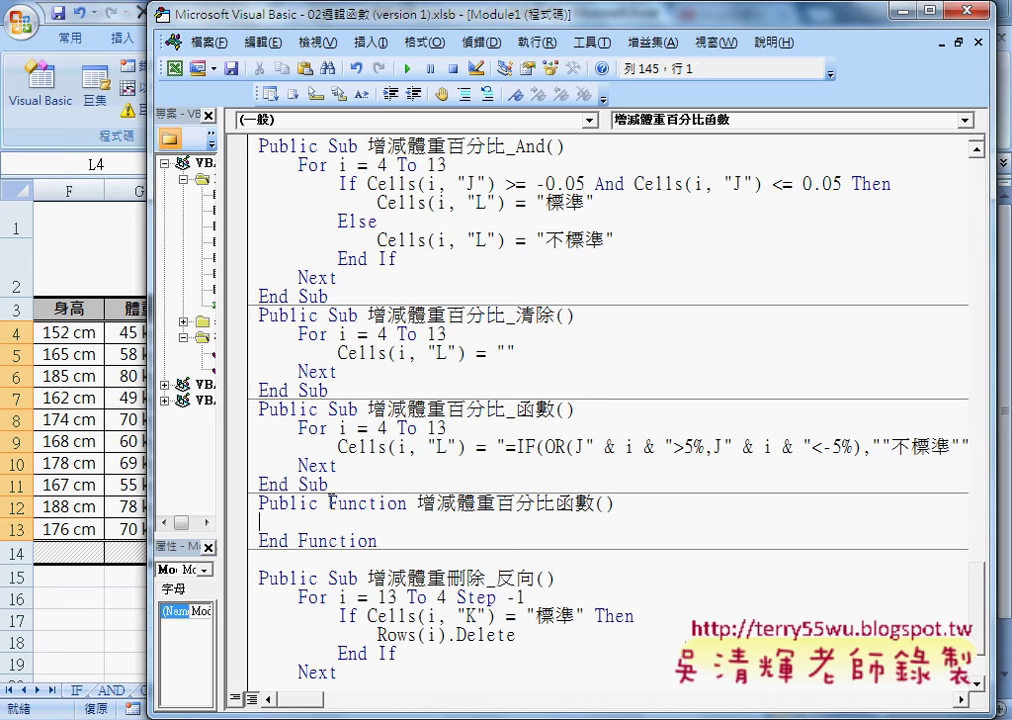
pyautogui.moveTo(329, 502); pyautogui.dragTo(406, 503)
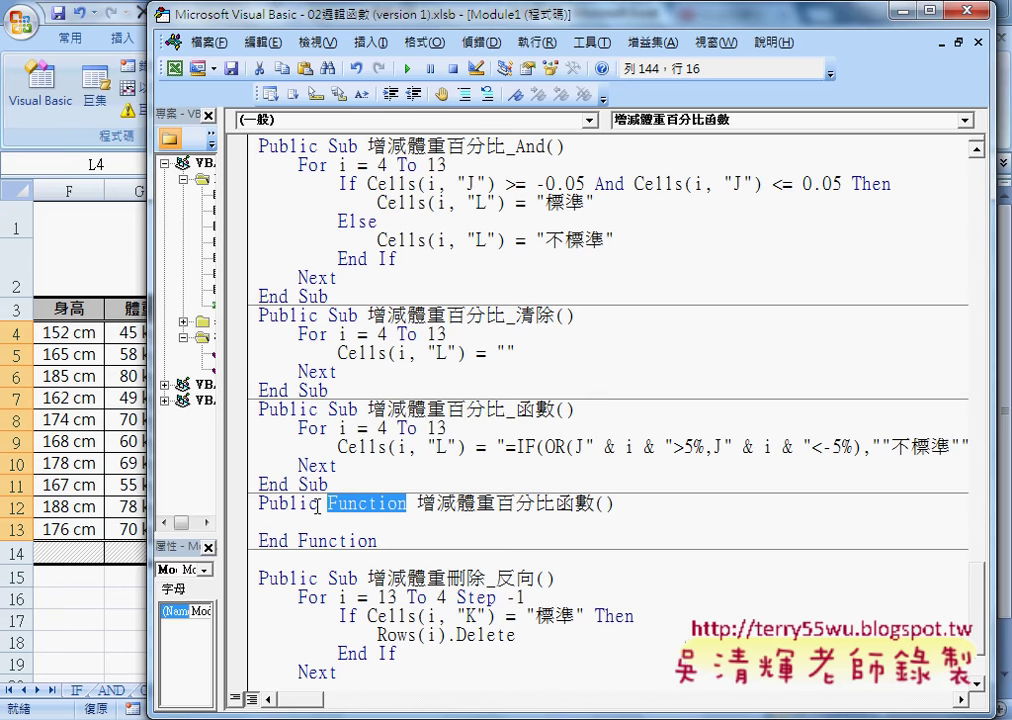
pyautogui.moveTo(320, 503); pyautogui.dragTo(260, 505)
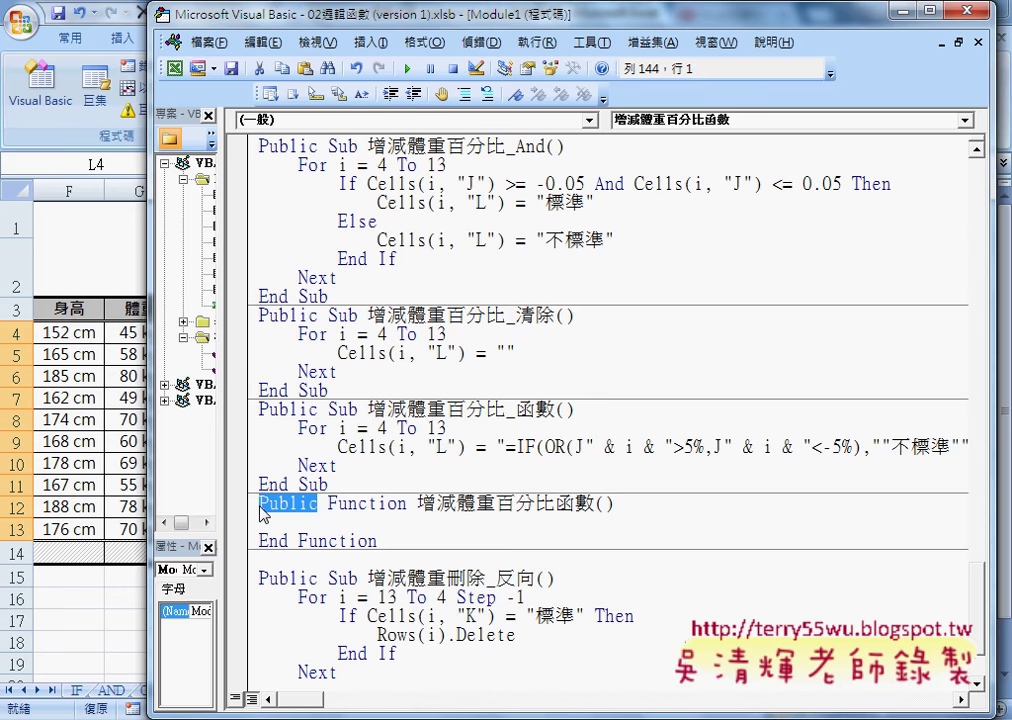
pyautogui.click(371, 42)
pyautogui.click(396, 64)
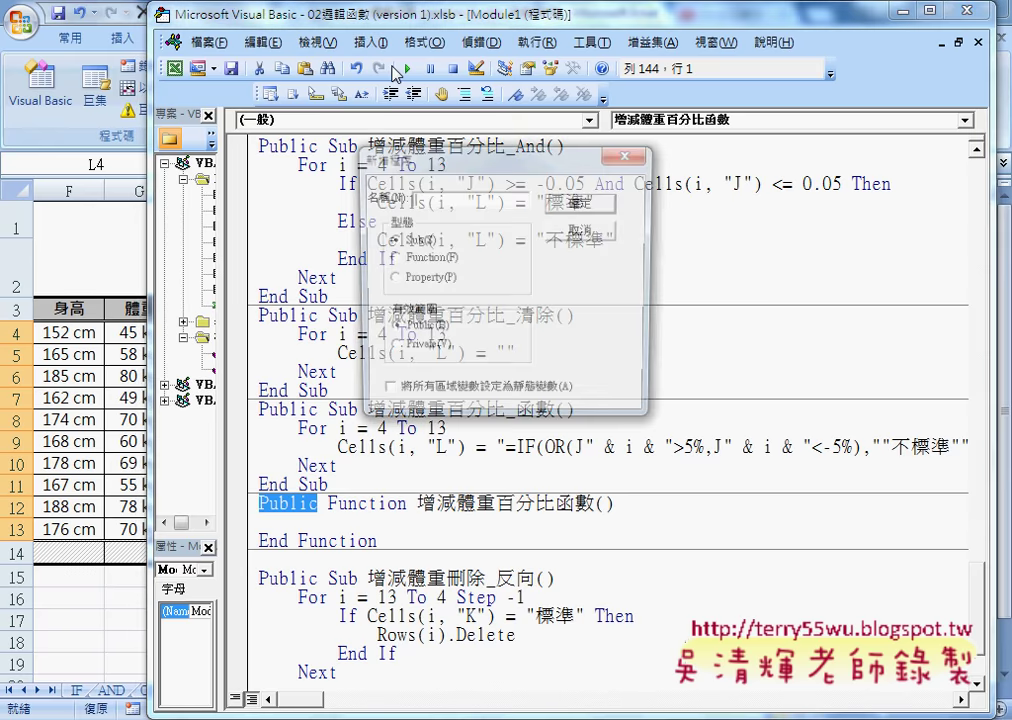
pyautogui.click(418, 349)
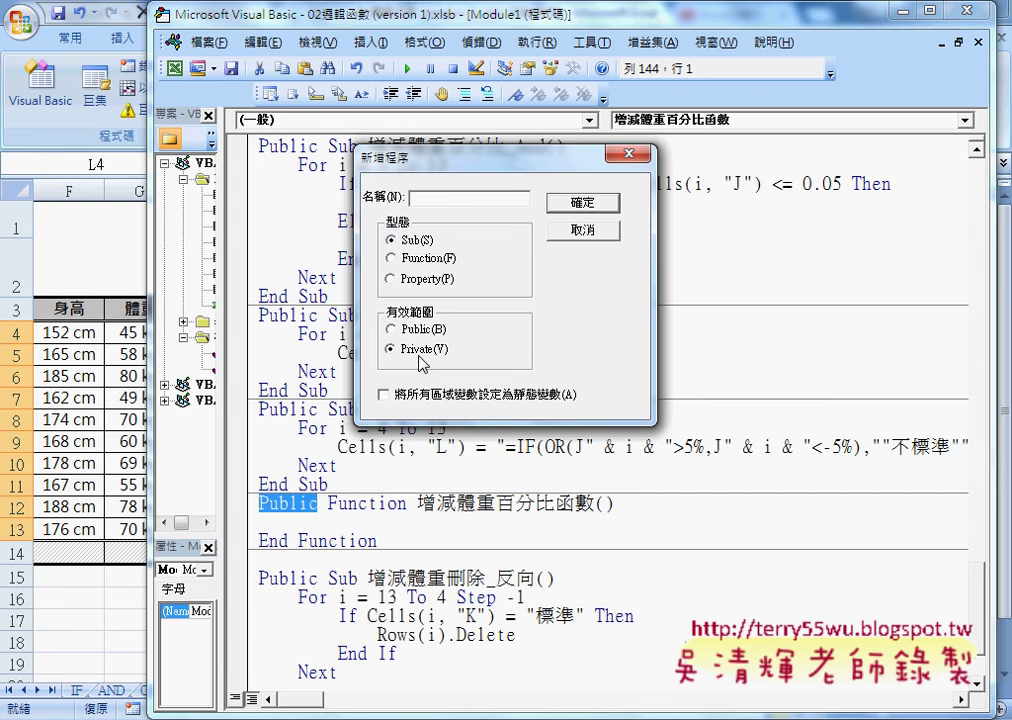
pyautogui.click(600, 203)
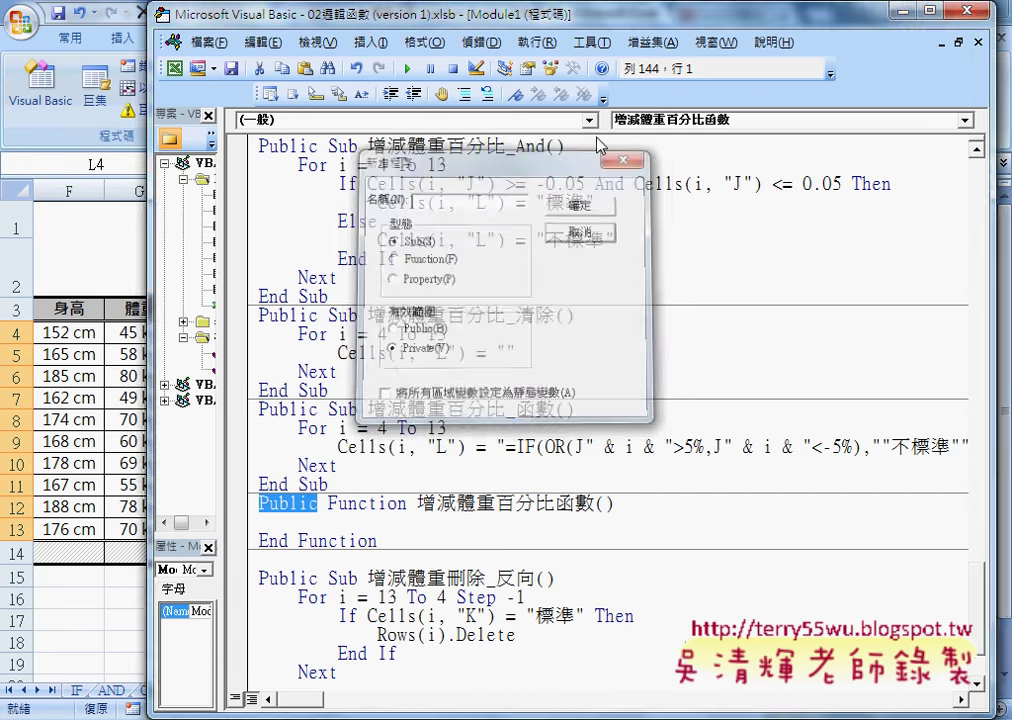
# Slide the code window aside to view the sheet, restore it, and click inside the function's parentheses.
pyautogui.moveTo(551, 22); pyautogui.dragTo(829, 22)
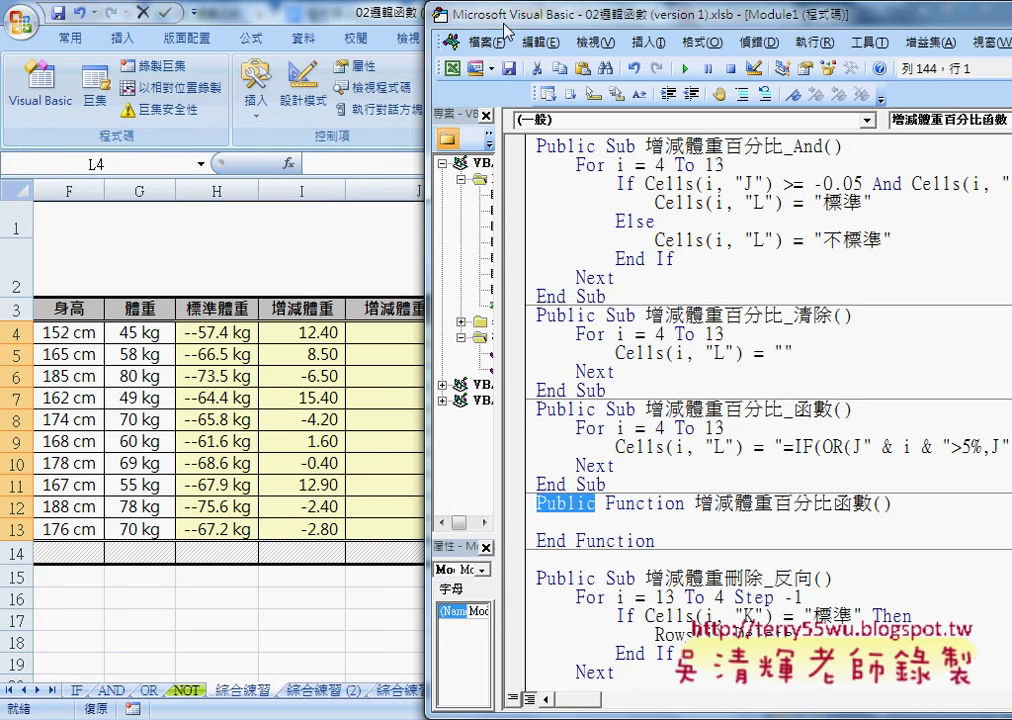
pyautogui.moveTo(510, 16); pyautogui.dragTo(314, 20)
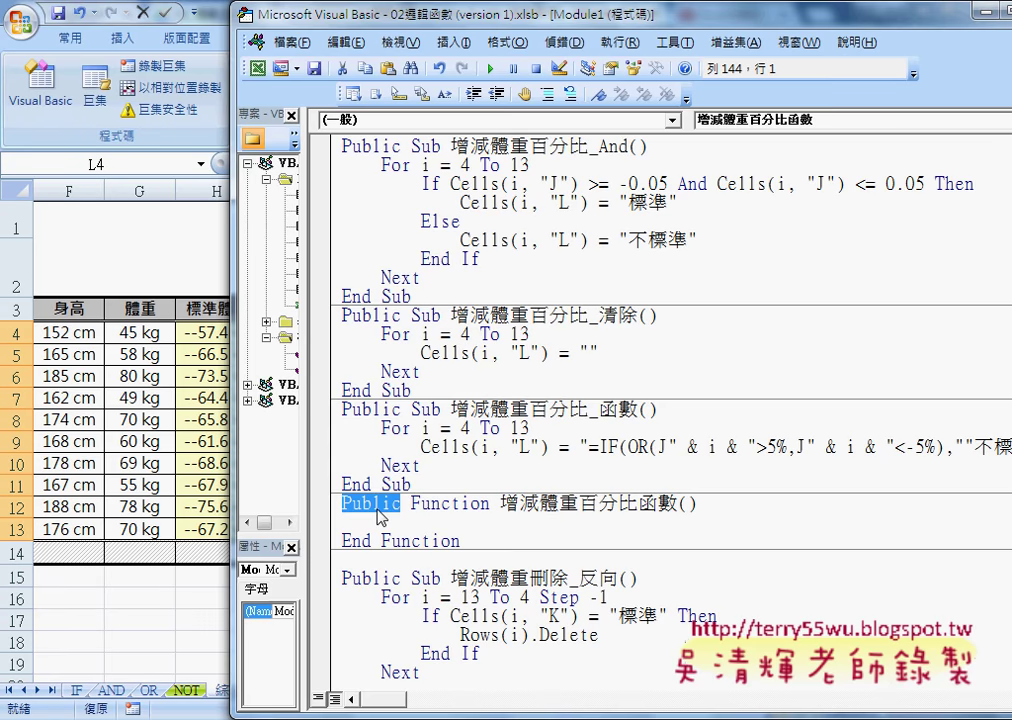
pyautogui.click(690, 505)
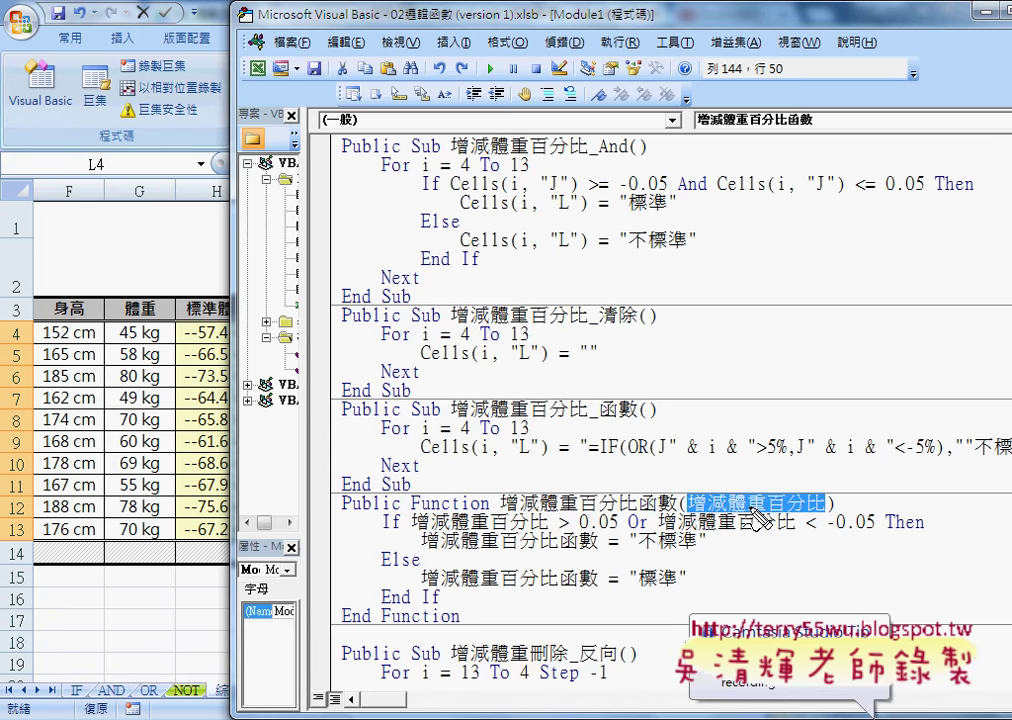
pyautogui.moveTo(828, 516); pyautogui.dragTo(686, 490)
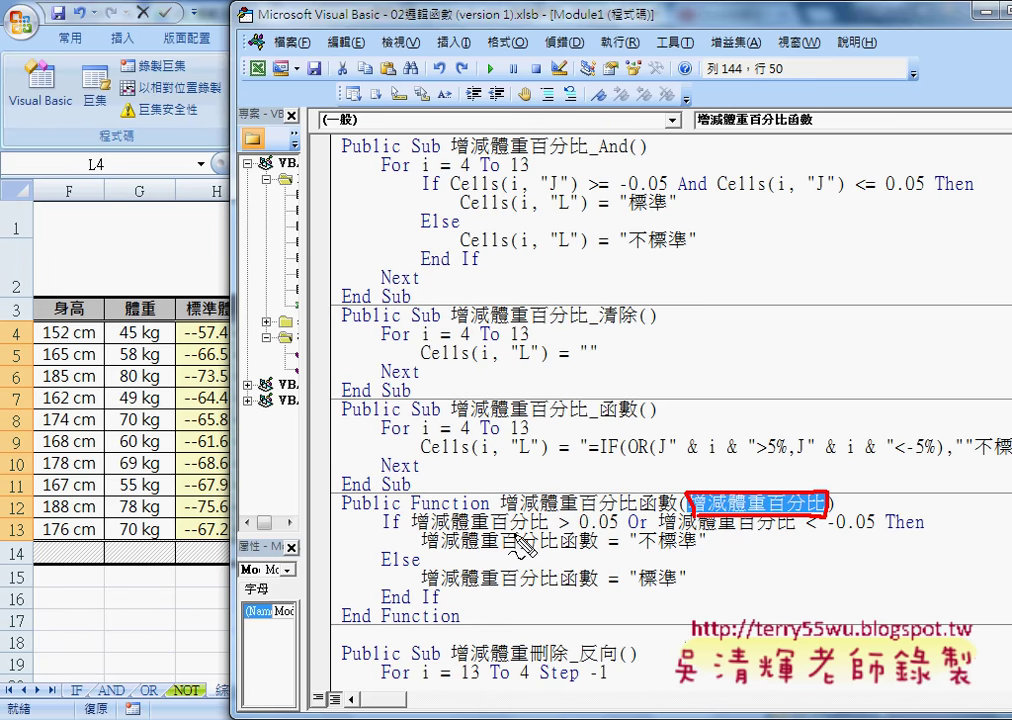
pyautogui.moveTo(378, 529); pyautogui.dragTo(392, 525)
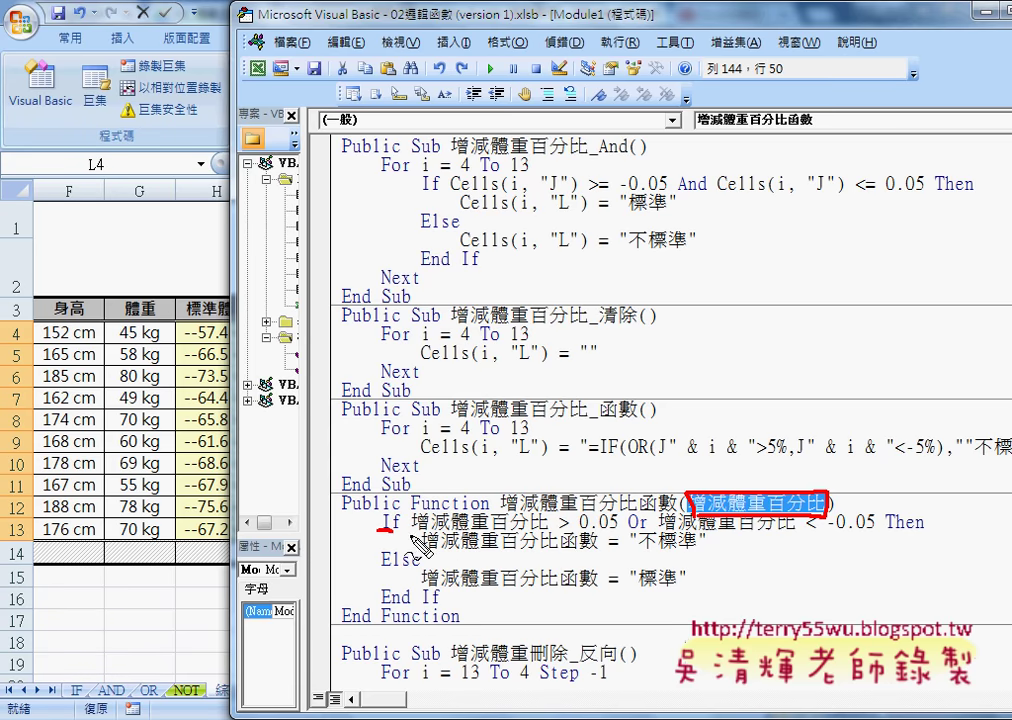
pyautogui.moveTo(708, 492)
pyautogui.mouseDown()
pyautogui.moveTo(602, 458)
pyautogui.moveTo(505, 505)
pyautogui.mouseUp()
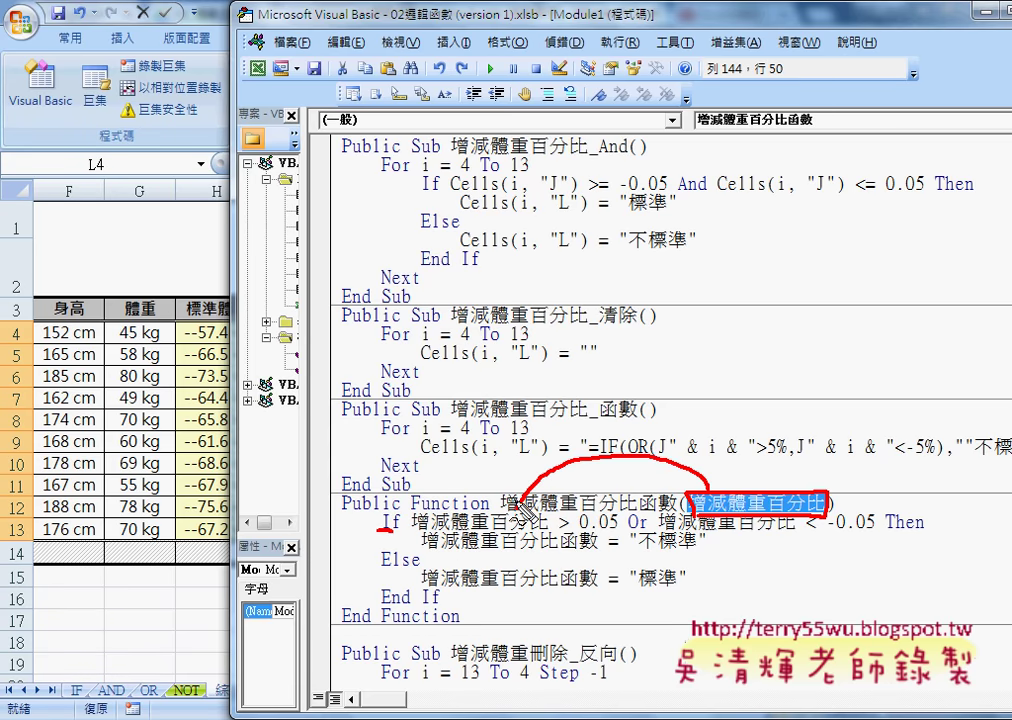
pyautogui.moveTo(627, 521); pyautogui.dragTo(640, 519)
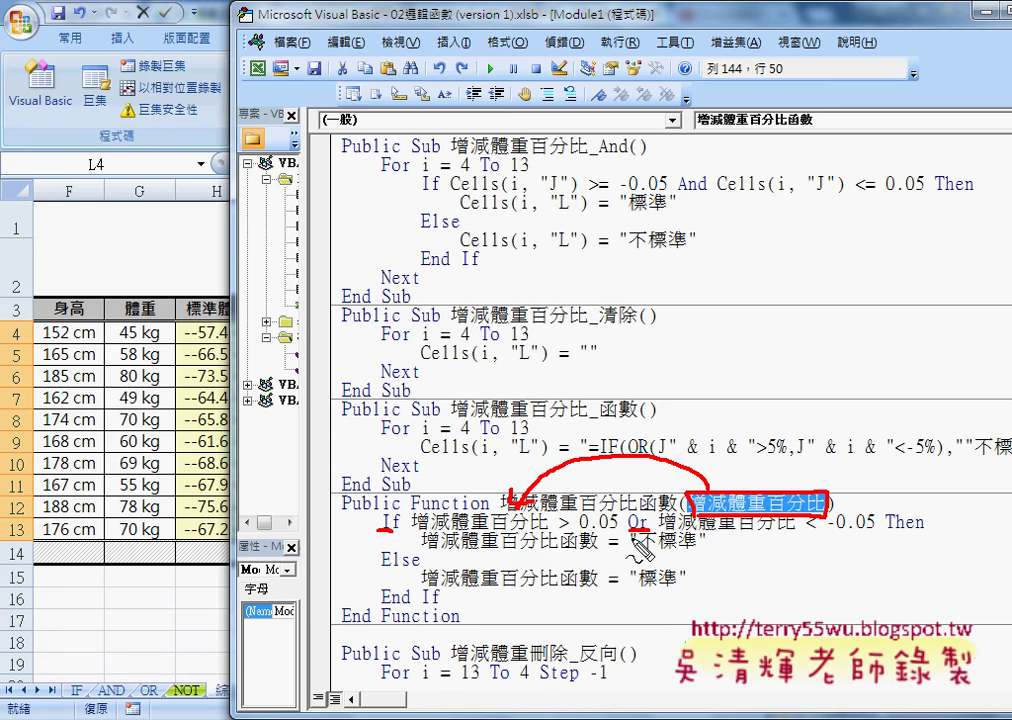
pyautogui.write('不')
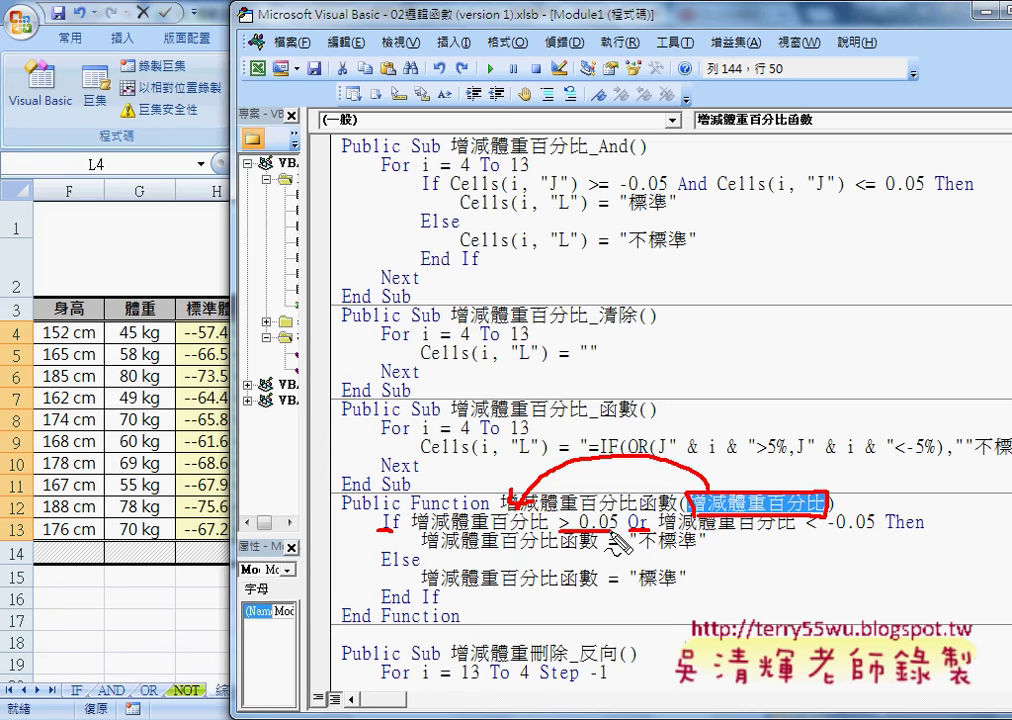
pyautogui.moveTo(561, 531); pyautogui.dragTo(615, 530)
pyautogui.moveTo(808, 533); pyautogui.dragTo(876, 533)
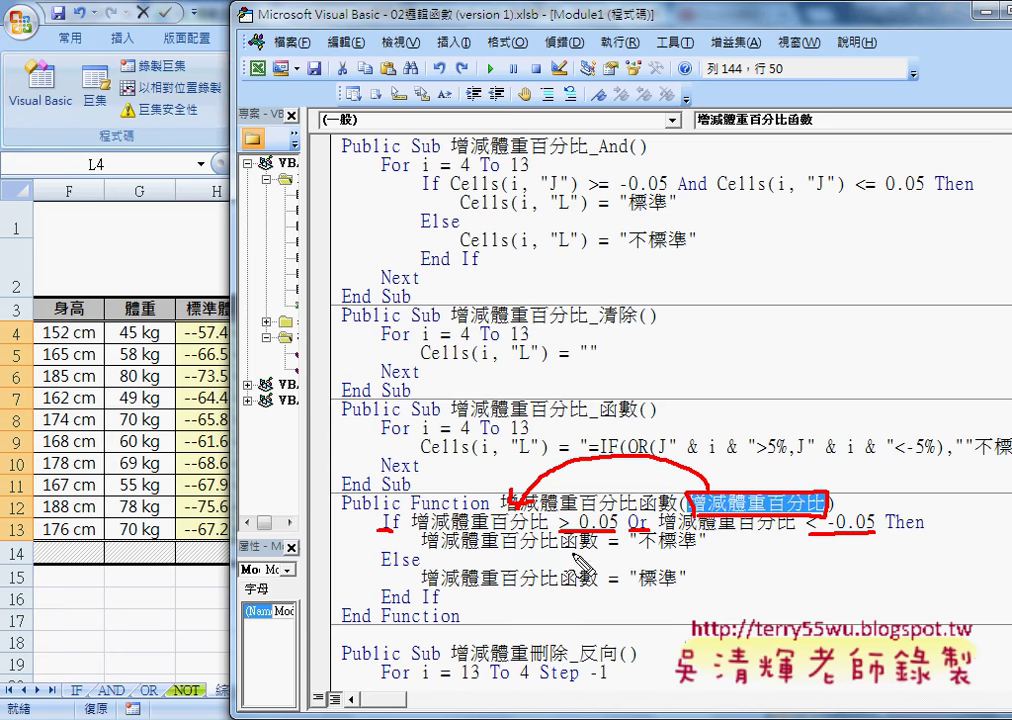
pyautogui.moveTo(422, 551); pyautogui.dragTo(612, 549)
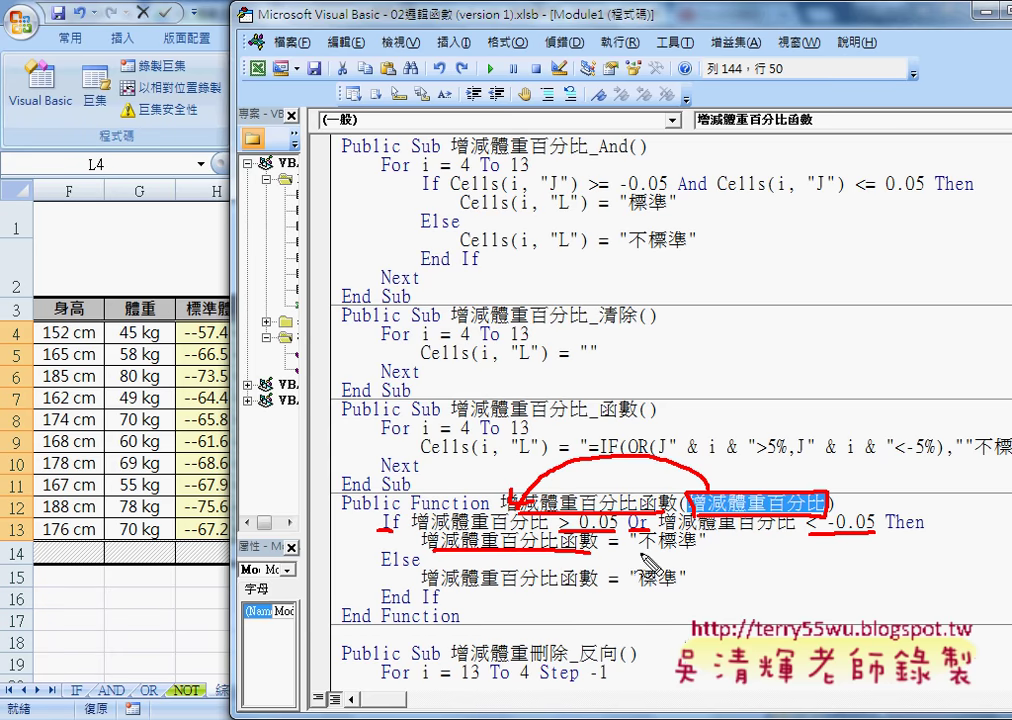
pyautogui.moveTo(706, 546)
pyautogui.mouseDown()
pyautogui.moveTo(622, 543)
pyautogui.moveTo(606, 580)
pyautogui.mouseUp()
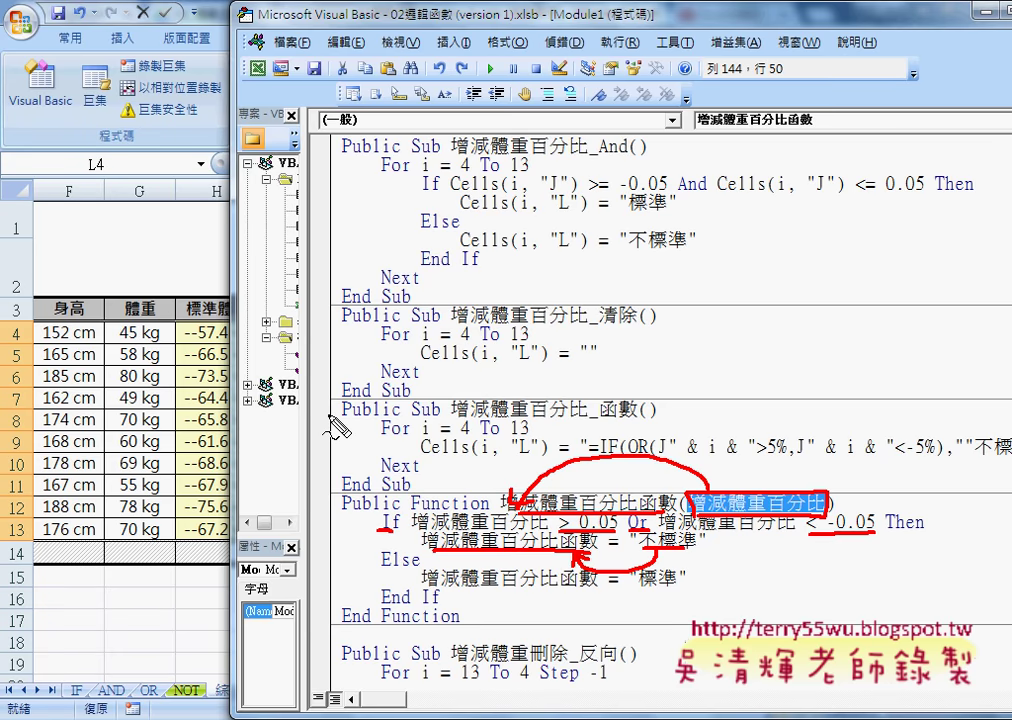
pyautogui.press('Escape')
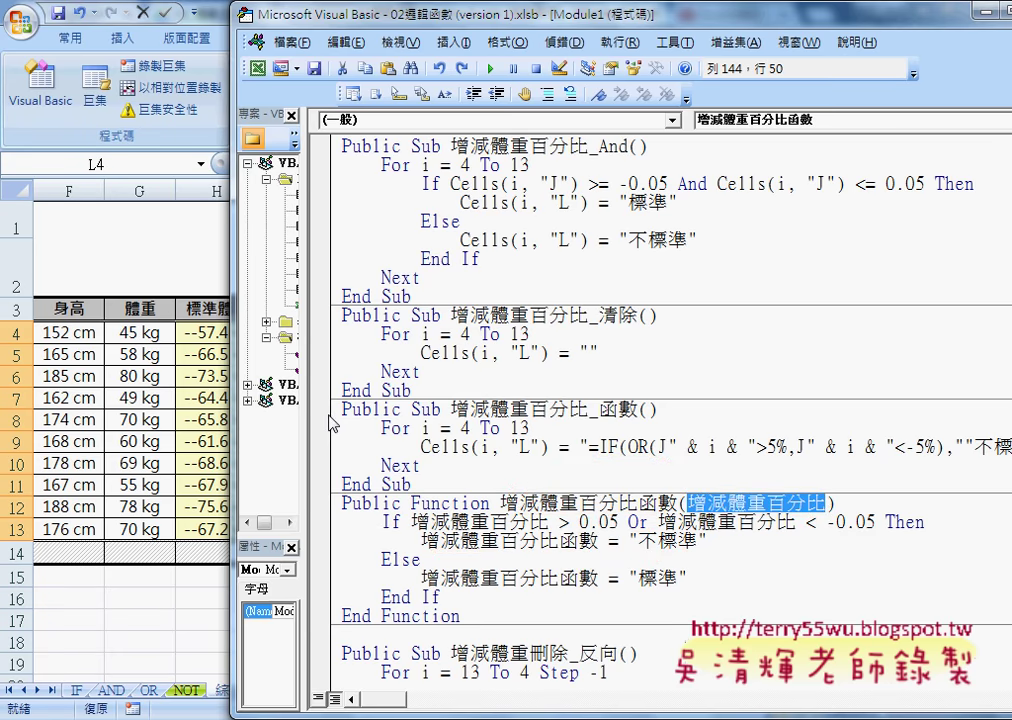
# Underline the loop's i =, Cells(i, "J") test, End If and the function parameter, then clear the marks.
pyautogui.moveTo(330, 597); pyautogui.dragTo(327, 527)
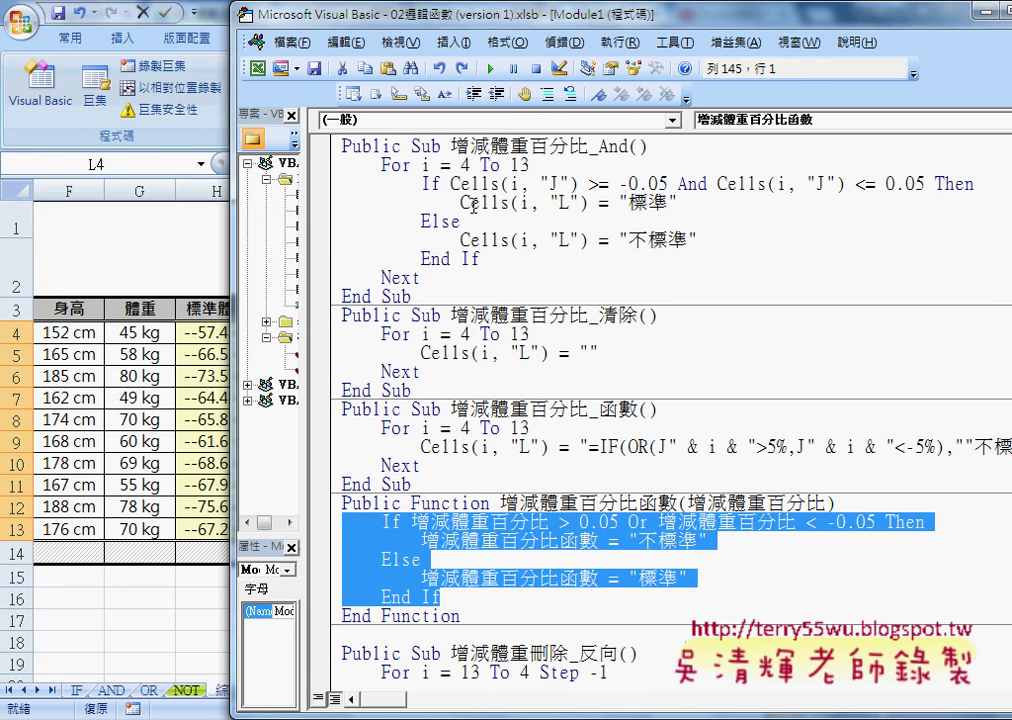
pyautogui.hotkey('ctrl', '2')
pyautogui.moveTo(469, 227); pyautogui.dragTo(489, 226)
pyautogui.moveTo(420, 268); pyautogui.dragTo(489, 268)
pyautogui.moveTo(410, 170); pyautogui.dragTo(460, 171)
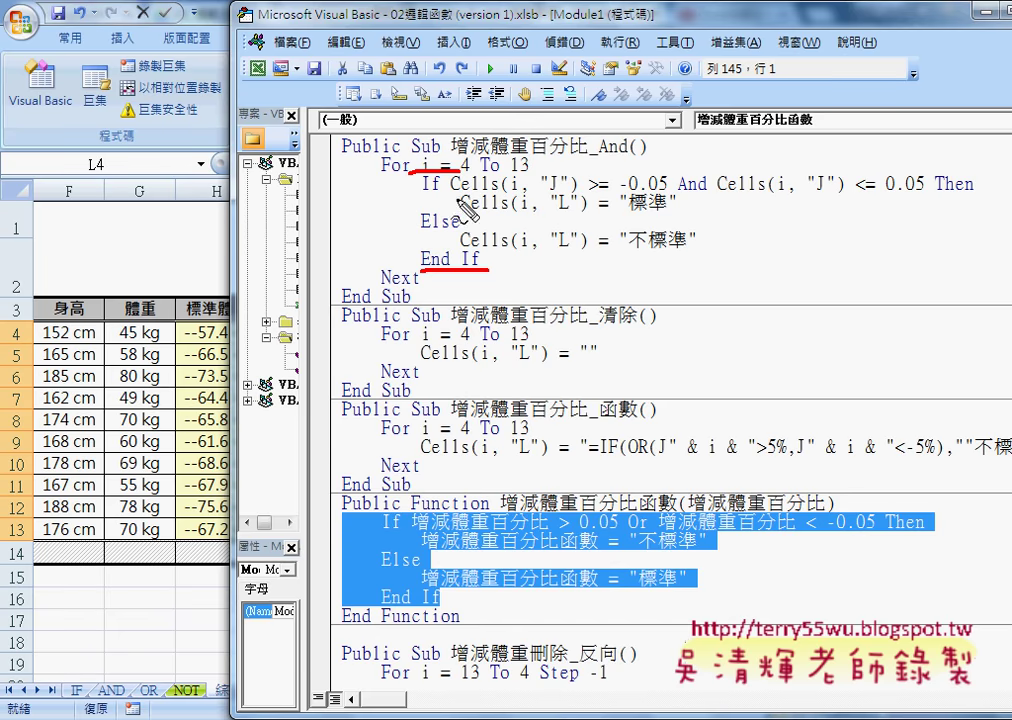
pyautogui.moveTo(452, 193); pyautogui.dragTo(558, 189)
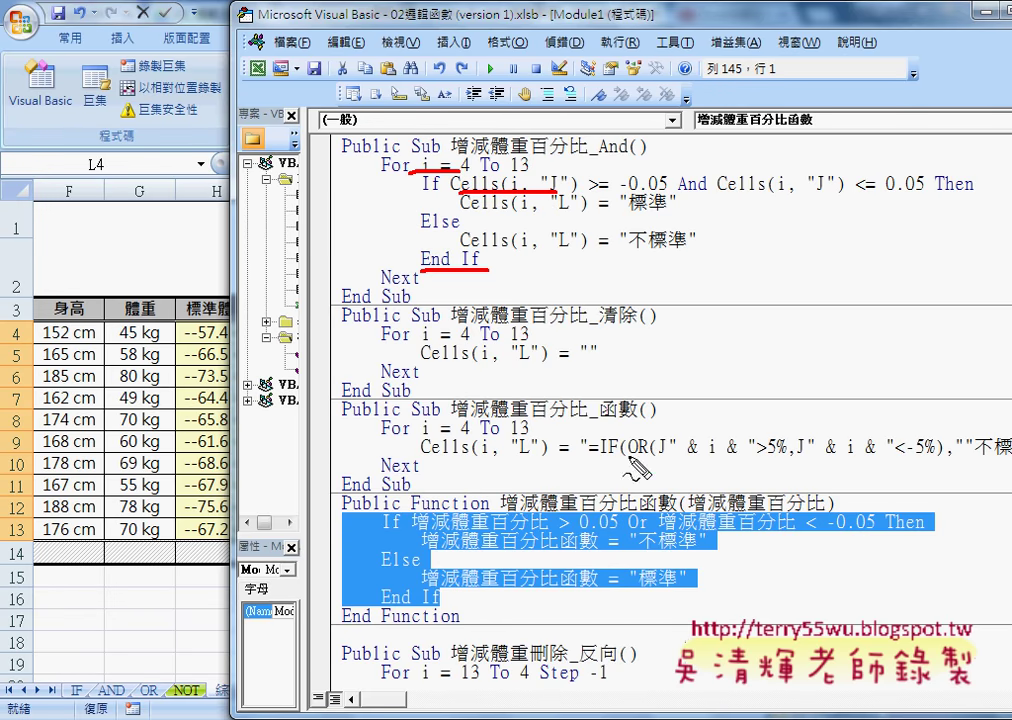
pyautogui.moveTo(700, 514); pyautogui.dragTo(824, 512)
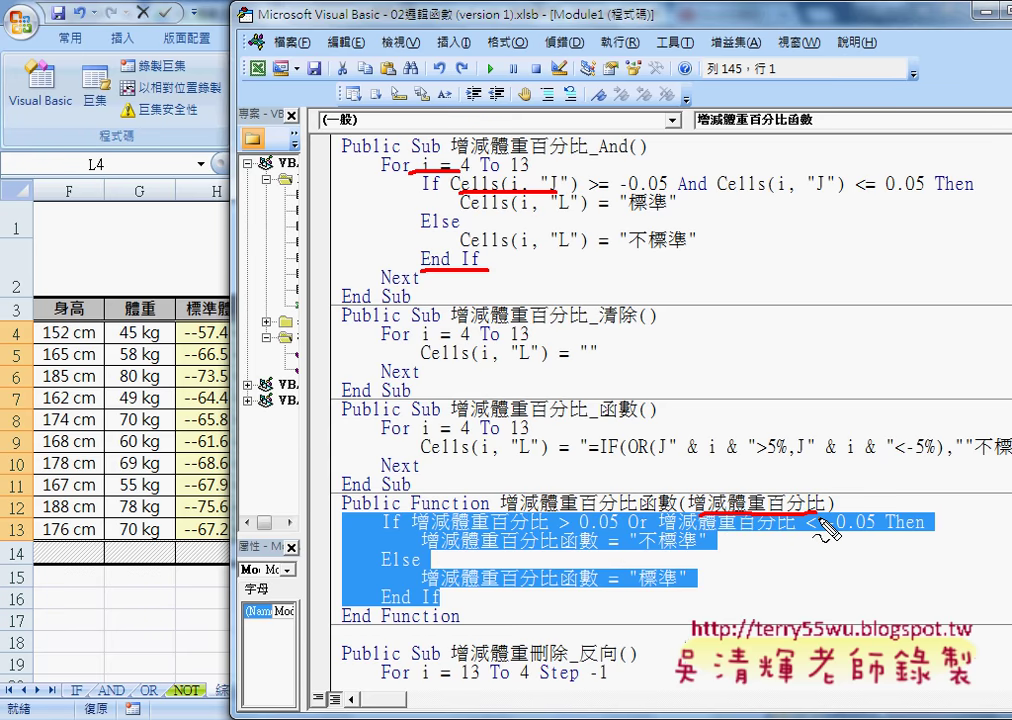
pyautogui.press('Escape')
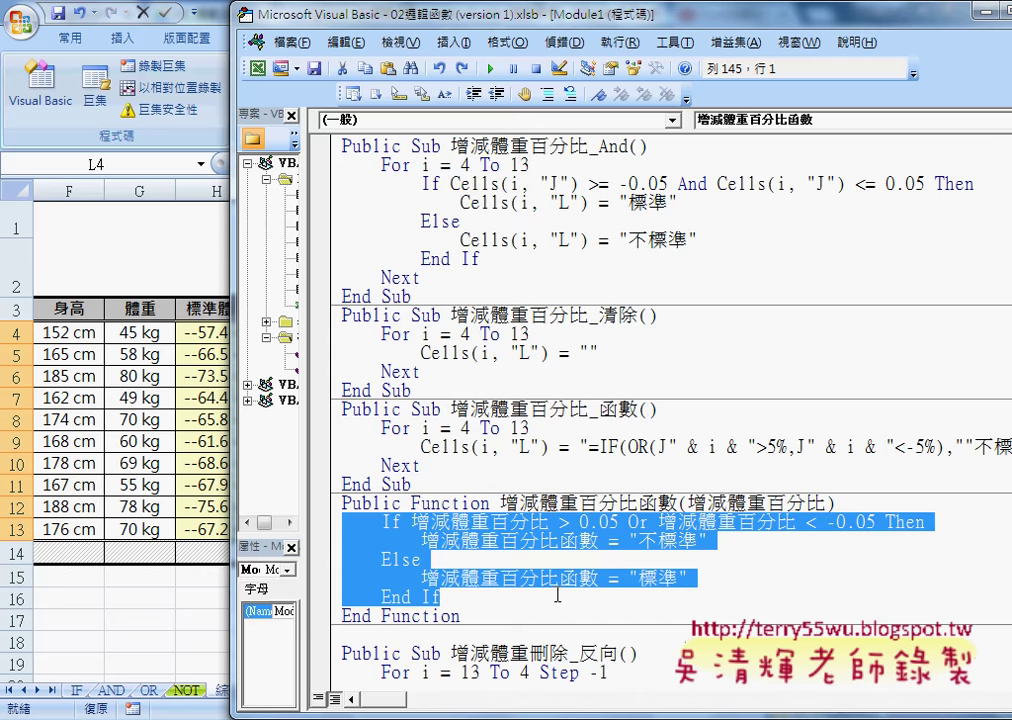
# Select the whole 增減體重百分比函數 function, review Module1, and open the Insert (插入) menu.
pyautogui.moveTo(515, 612); pyautogui.dragTo(328, 505)
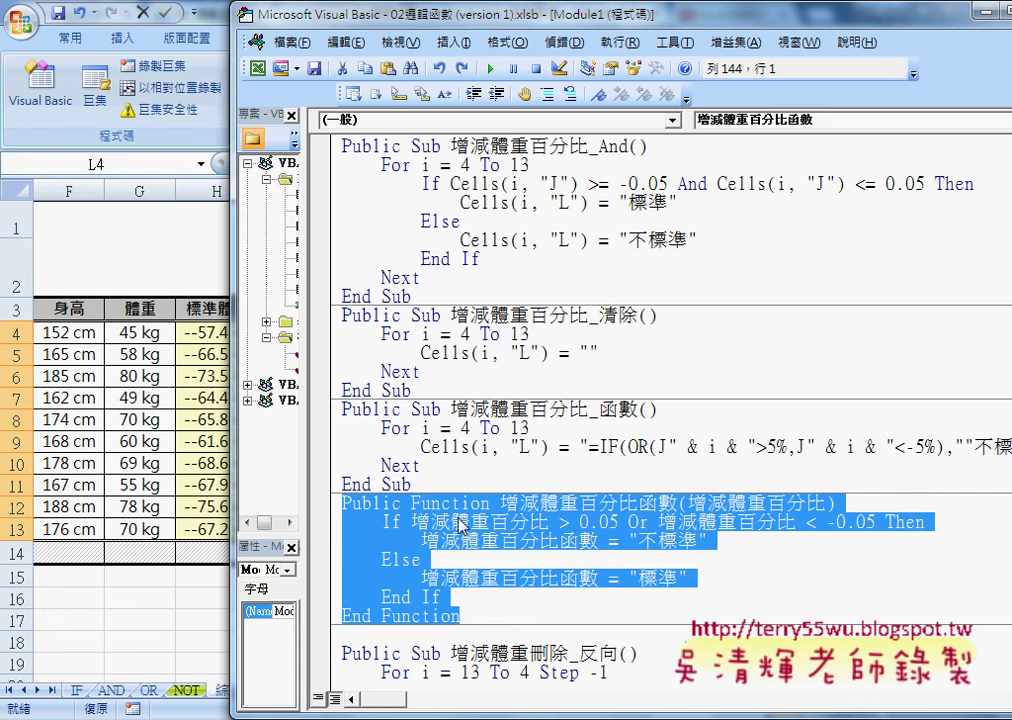
pyautogui.moveTo(489, 24)
pyautogui.mouseDown()
pyautogui.moveTo(660, 25)
pyautogui.moveTo(617, 22)
pyautogui.mouseUp()
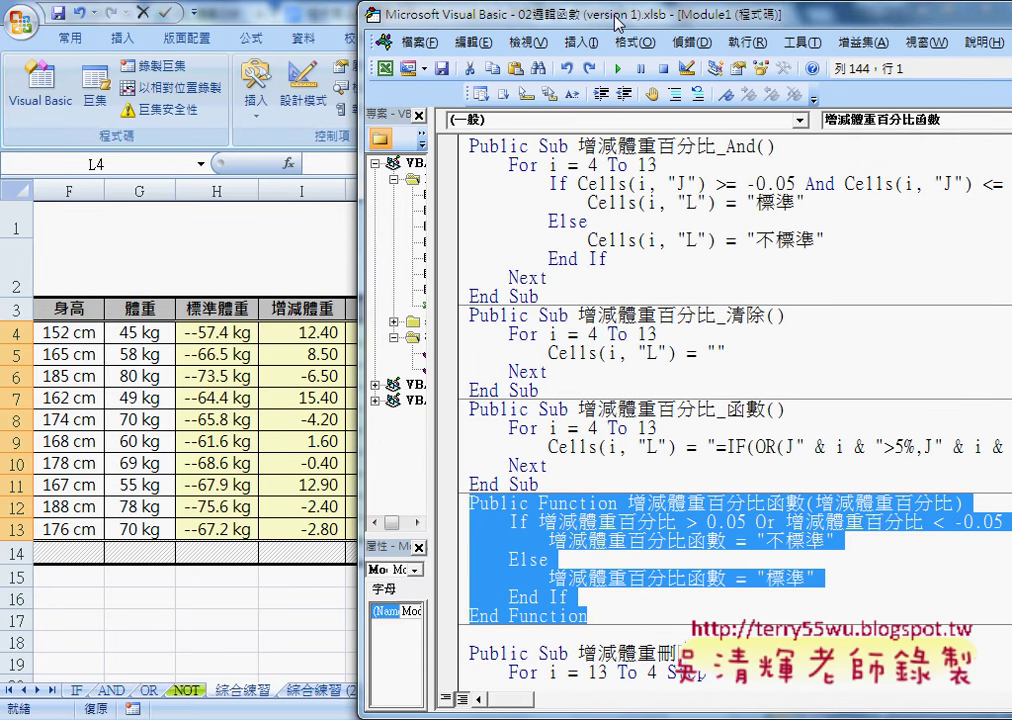
pyautogui.scroll(-2, 566, 316)
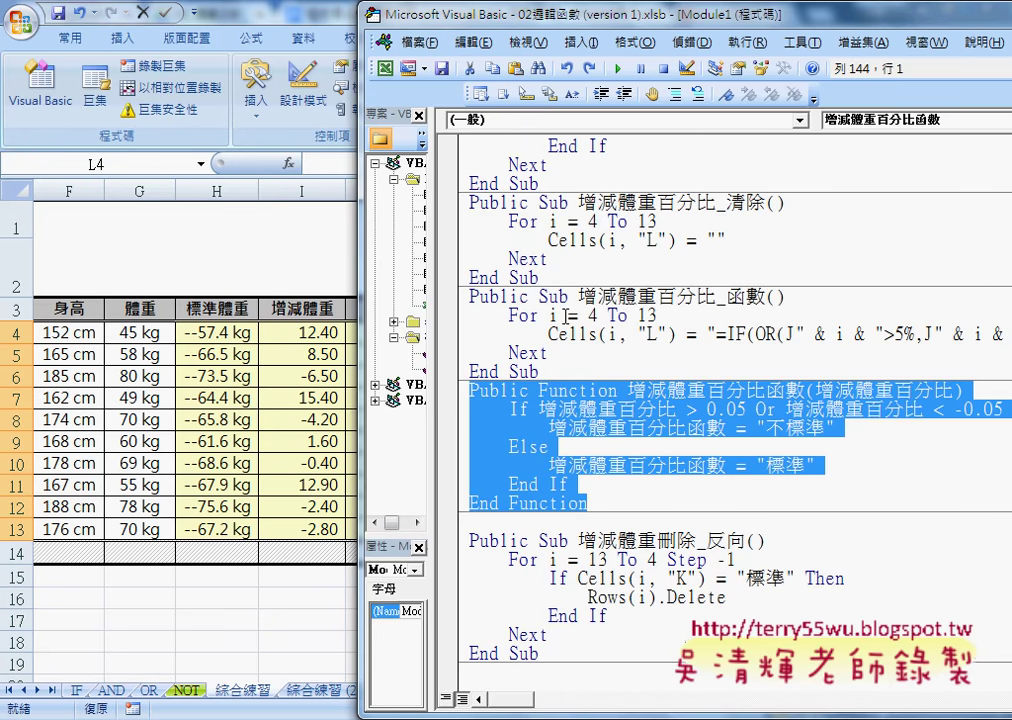
pyautogui.scroll(3, 575, 262)
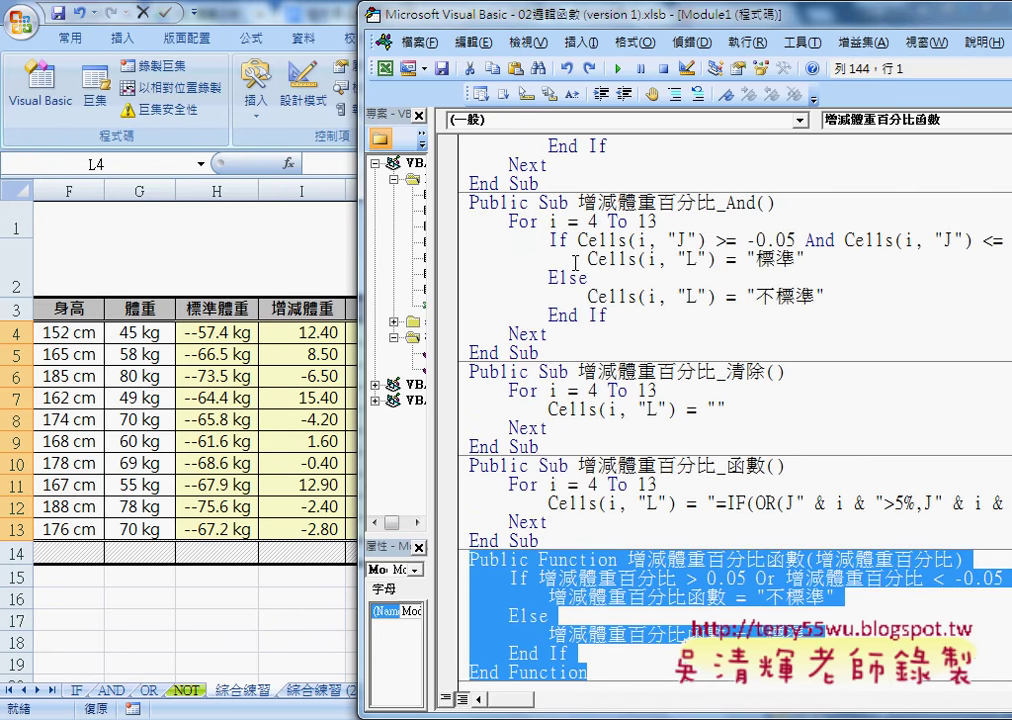
pyautogui.scroll(-1, 575, 262)
pyautogui.click(580, 42)
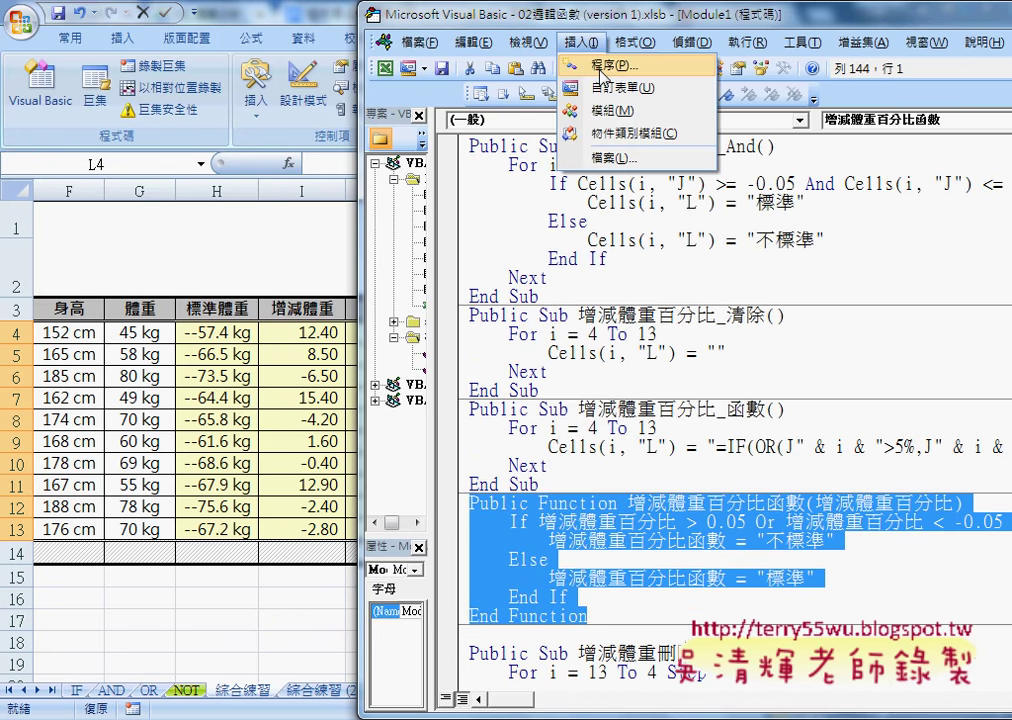
# Insert a Public Sub procedure named 呼叫函數 and highlight its name in the declaration.
pyautogui.click(604, 66)
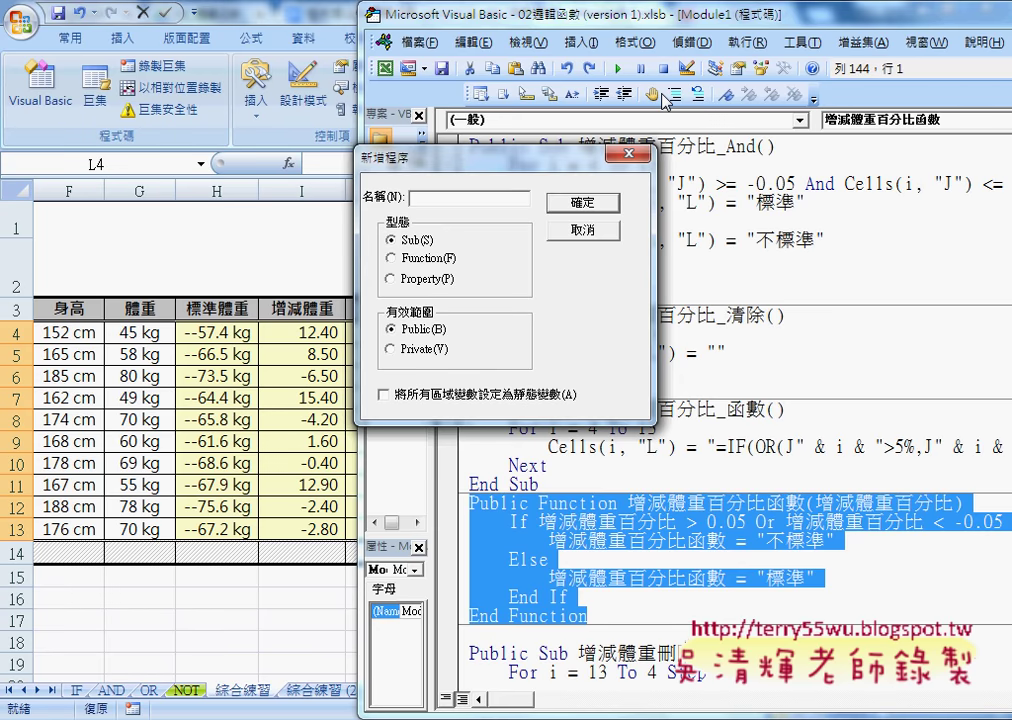
pyautogui.write('呼')
pyautogui.write('叫韓')
pyautogui.press('BackSpace')
pyautogui.write('函數')
pyautogui.click(599, 201)
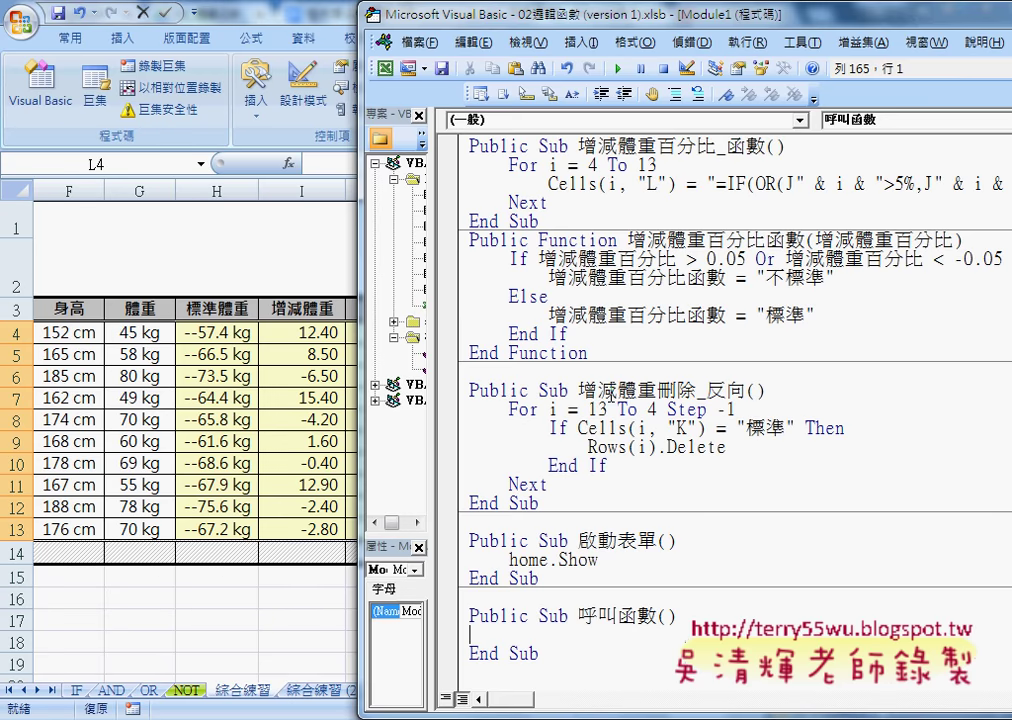
pyautogui.moveTo(628, 240); pyautogui.dragTo(804, 240)
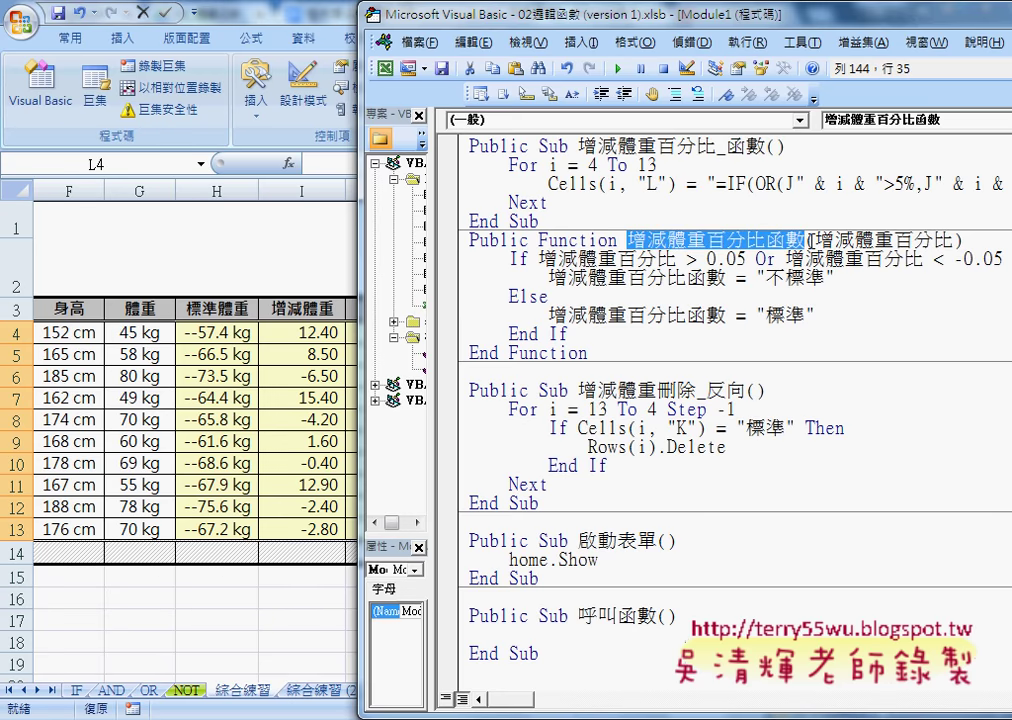
pyautogui.click(510, 634)
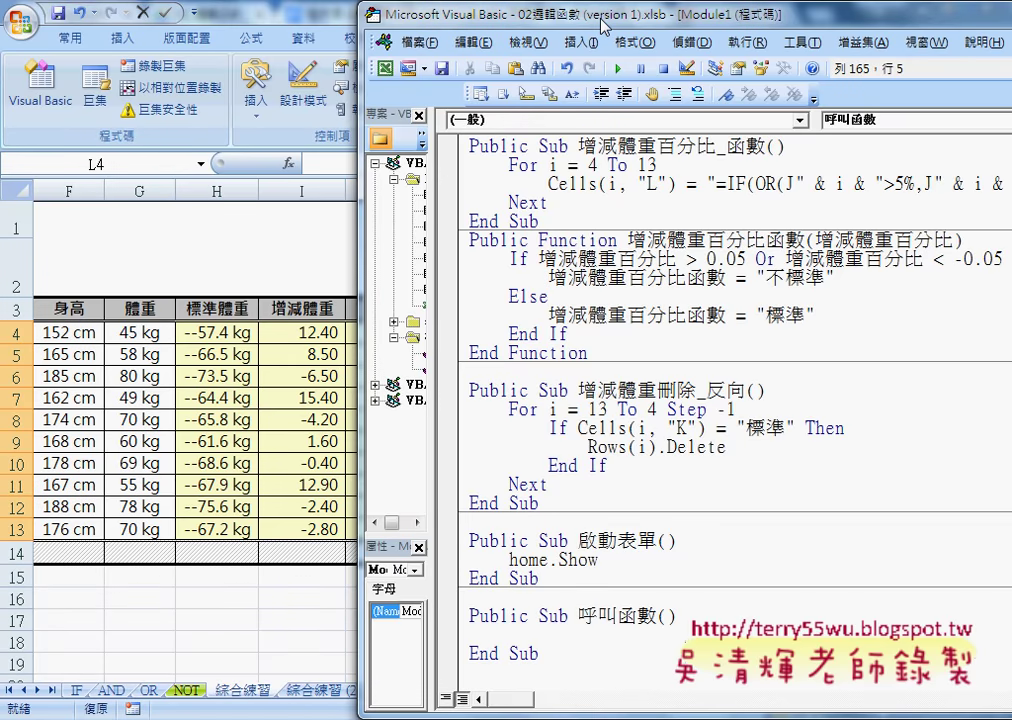
pyautogui.moveTo(482, 14)
pyautogui.mouseDown()
pyautogui.moveTo(705, 30)
pyautogui.moveTo(640, 57)
pyautogui.mouseUp()
pyautogui.scroll(1, 618, 437)
pyautogui.scroll(-3, 618, 437)
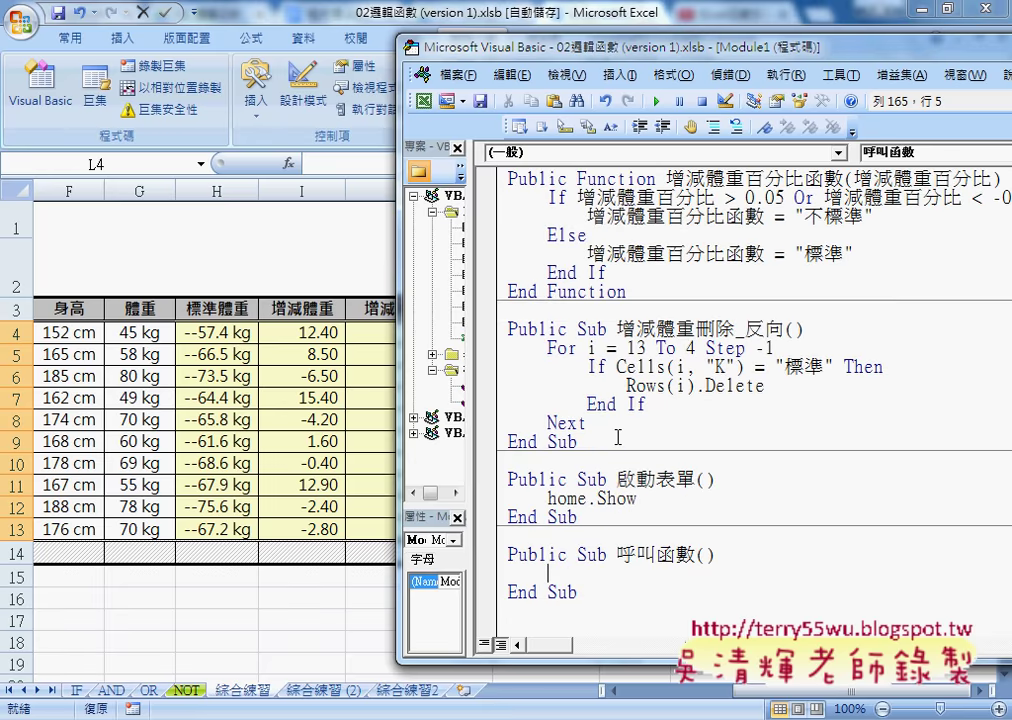
pyautogui.scroll(1, 618, 437)
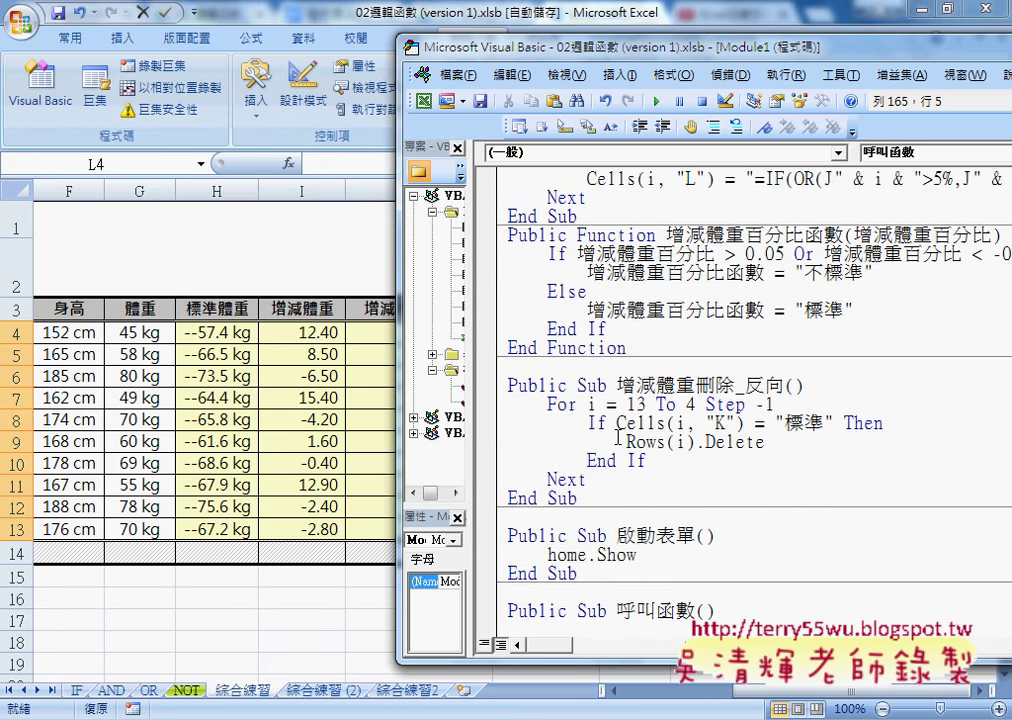
pyautogui.scroll(2, 618, 437)
pyautogui.scroll(1, 618, 437)
pyautogui.scroll(1, 649, 382)
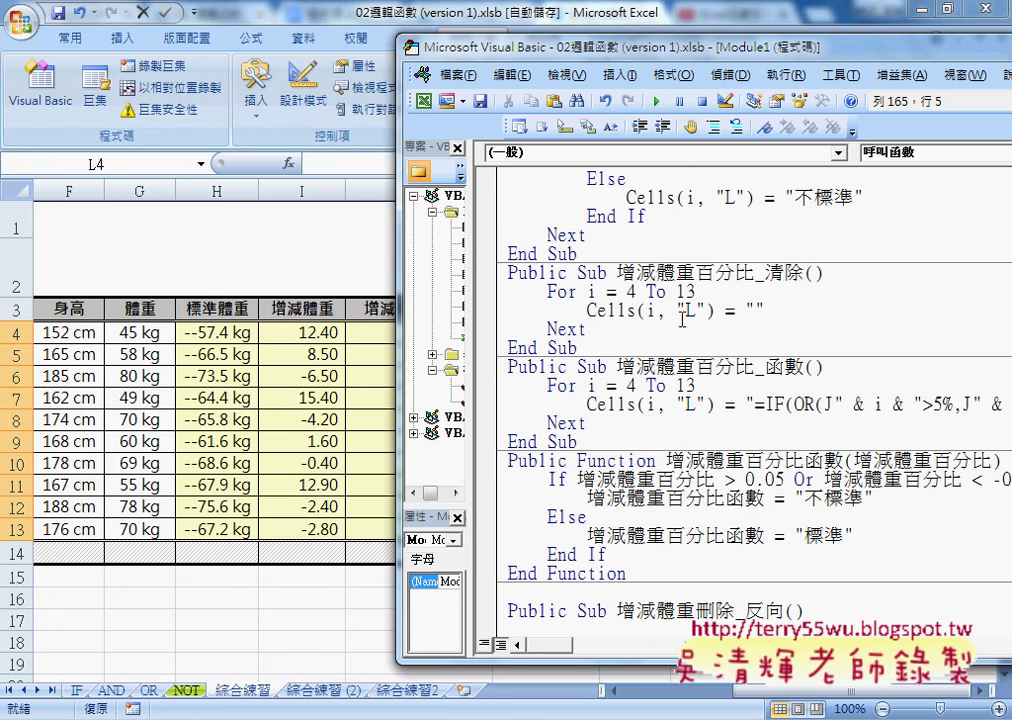
# Copy the For i = 4 To 13 loop from 增減體重百分比_清除 and paste it into Sub 呼叫函數.
pyautogui.moveTo(590, 332); pyautogui.dragTo(538, 308)
pyautogui.rightClick(538, 308)
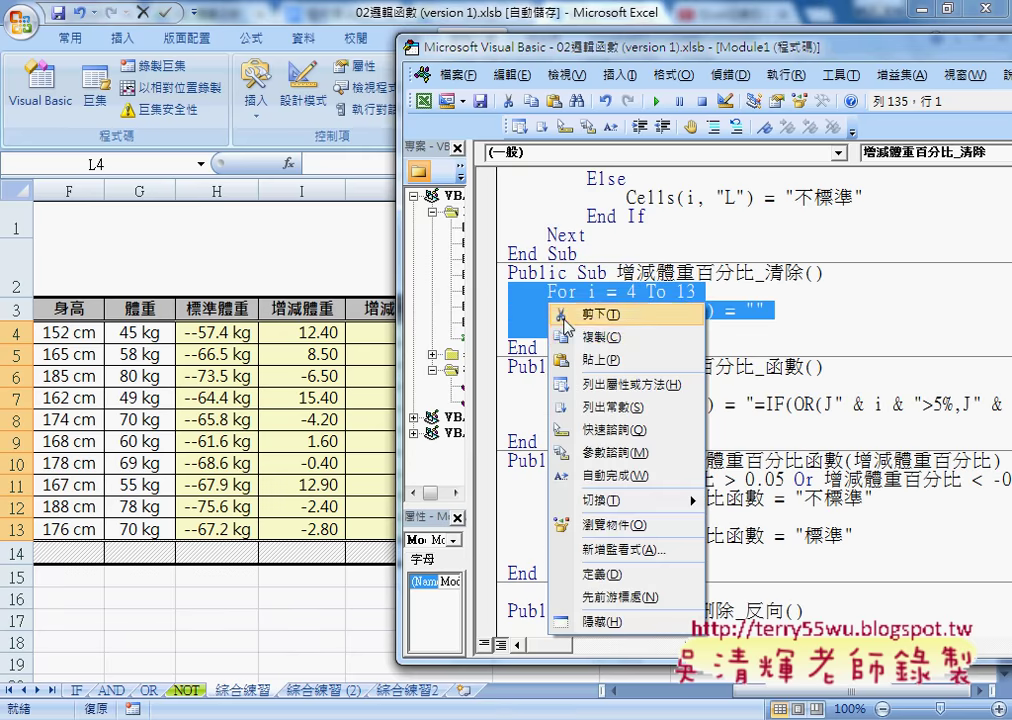
pyautogui.click(590, 336)
pyautogui.scroll(-4, 628, 385)
pyautogui.scroll(-1, 628, 385)
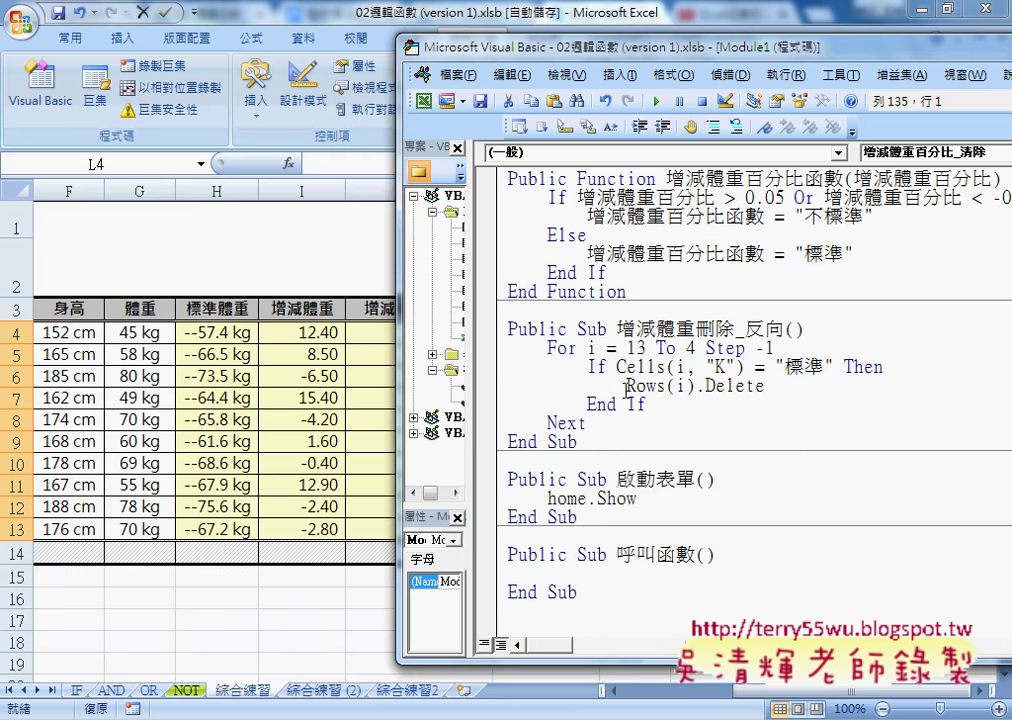
pyautogui.click(540, 573)
pyautogui.rightClick(508, 574)
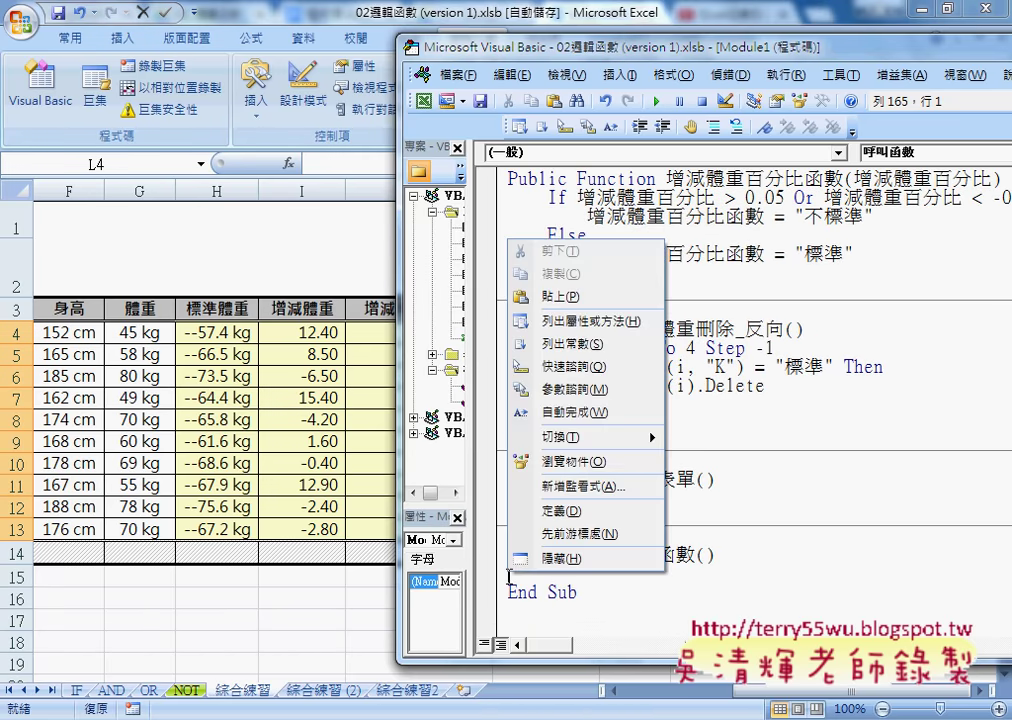
pyautogui.click(570, 296)
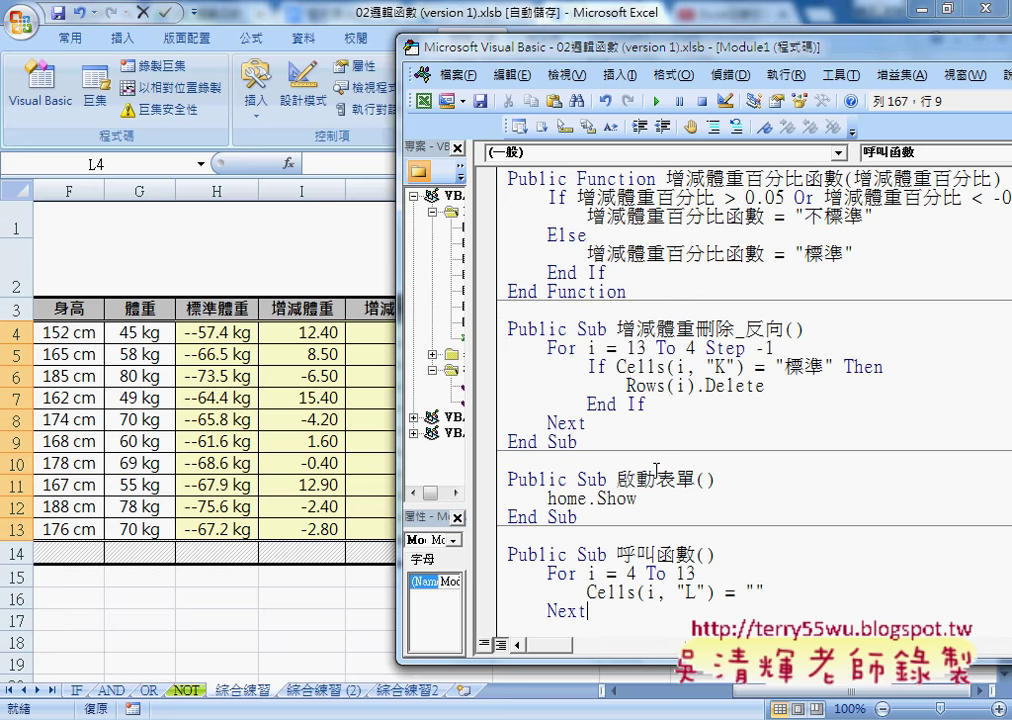
pyautogui.doubleClick(756, 593)
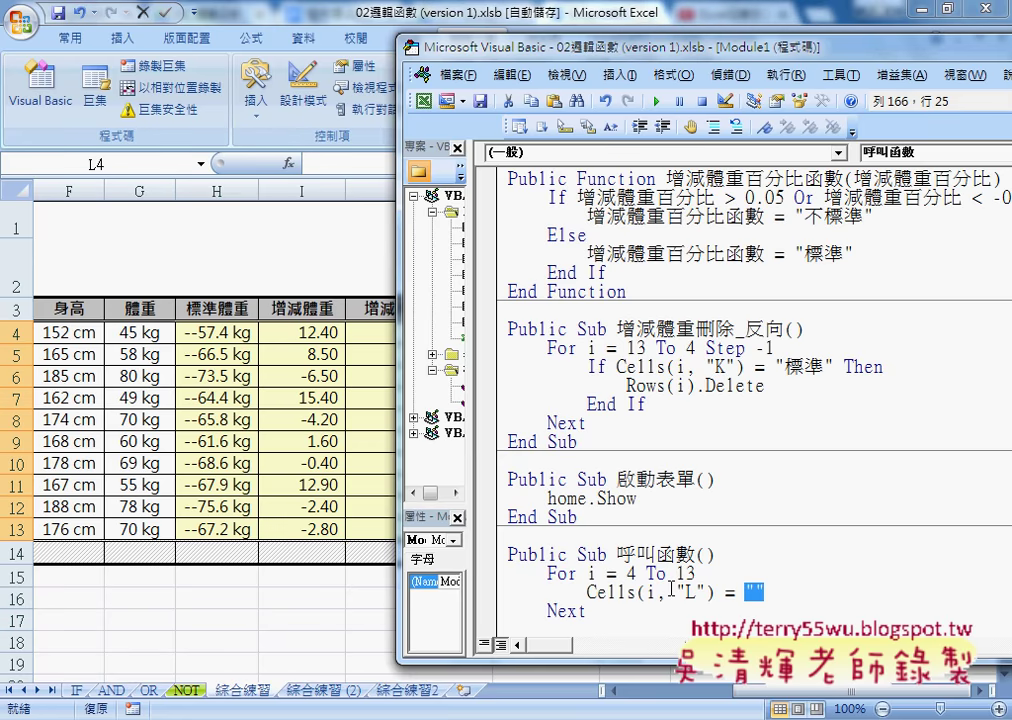
pyautogui.moveTo(566, 56)
pyautogui.mouseDown()
pyautogui.moveTo(829, 62)
pyautogui.moveTo(417, 60)
pyautogui.mouseUp()
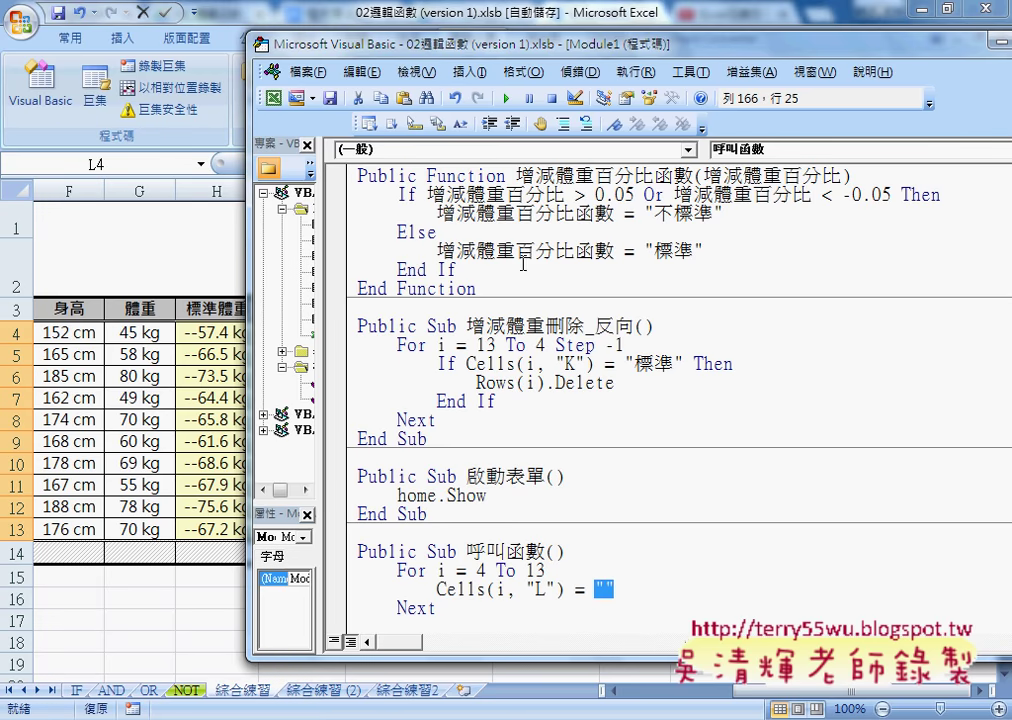
# Replace the "" in Cells(i, "L") = "" with 增減體重百分比函數 and an opening parenthesis.
pyautogui.moveTo(516, 175); pyautogui.dragTo(692, 175)
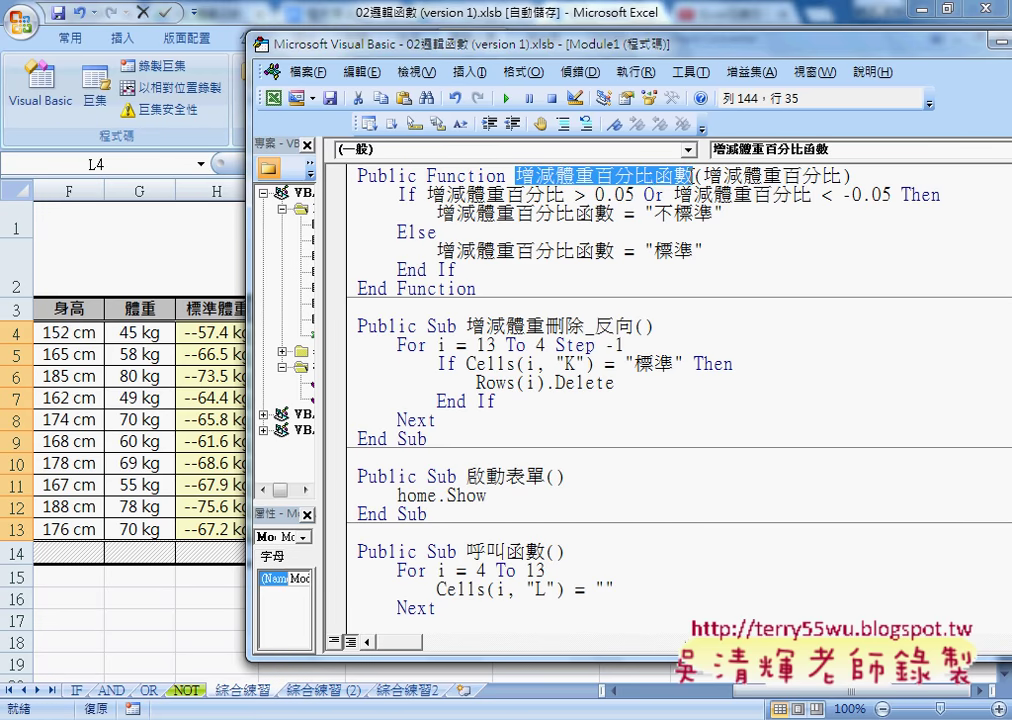
pyautogui.rightClick(652, 176)
pyautogui.click(676, 210)
pyautogui.doubleClick(603, 590)
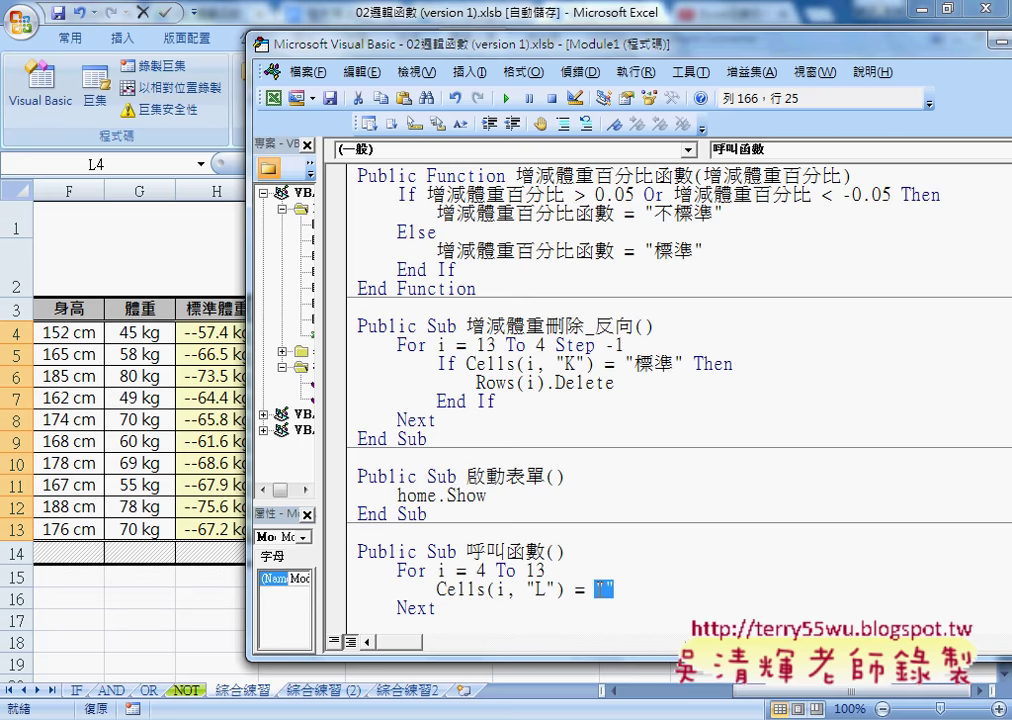
pyautogui.rightClick(603, 592)
pyautogui.click(672, 316)
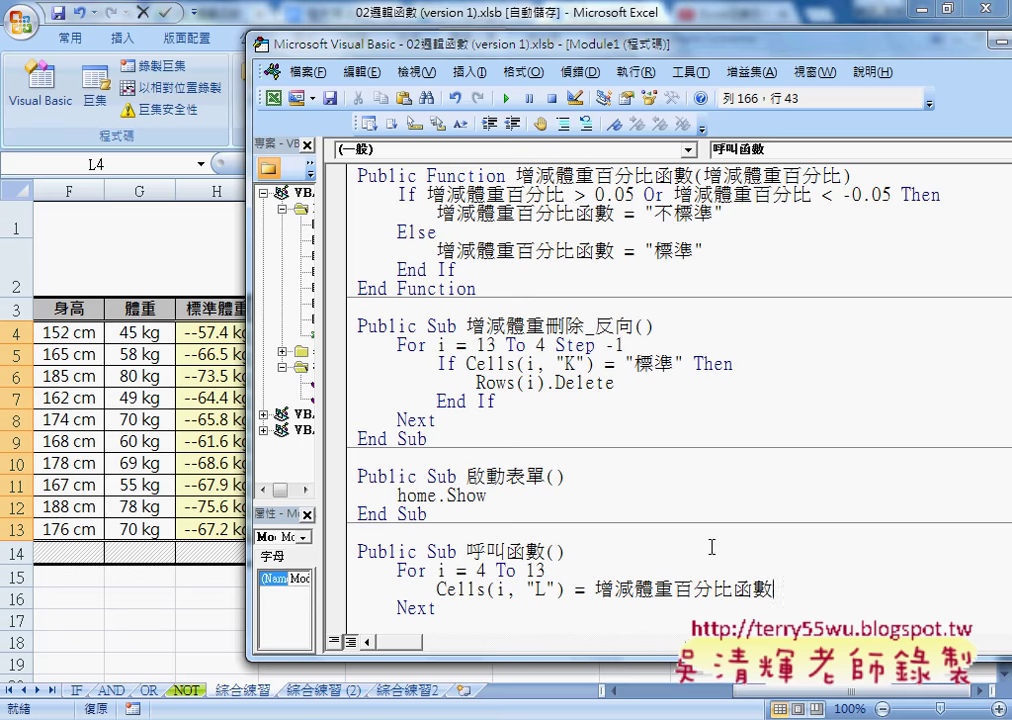
pyautogui.write('(')
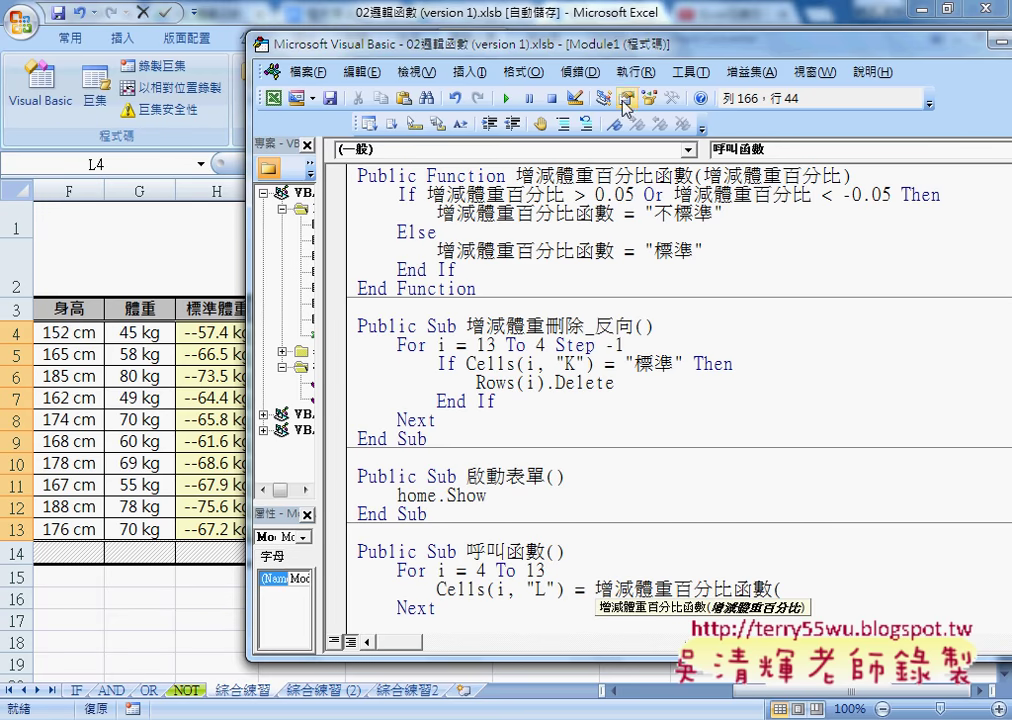
# Complete the call with the argument cells(i,"J") and highlight the finished function call.
pyautogui.moveTo(540, 45); pyautogui.dragTo(892, 70)
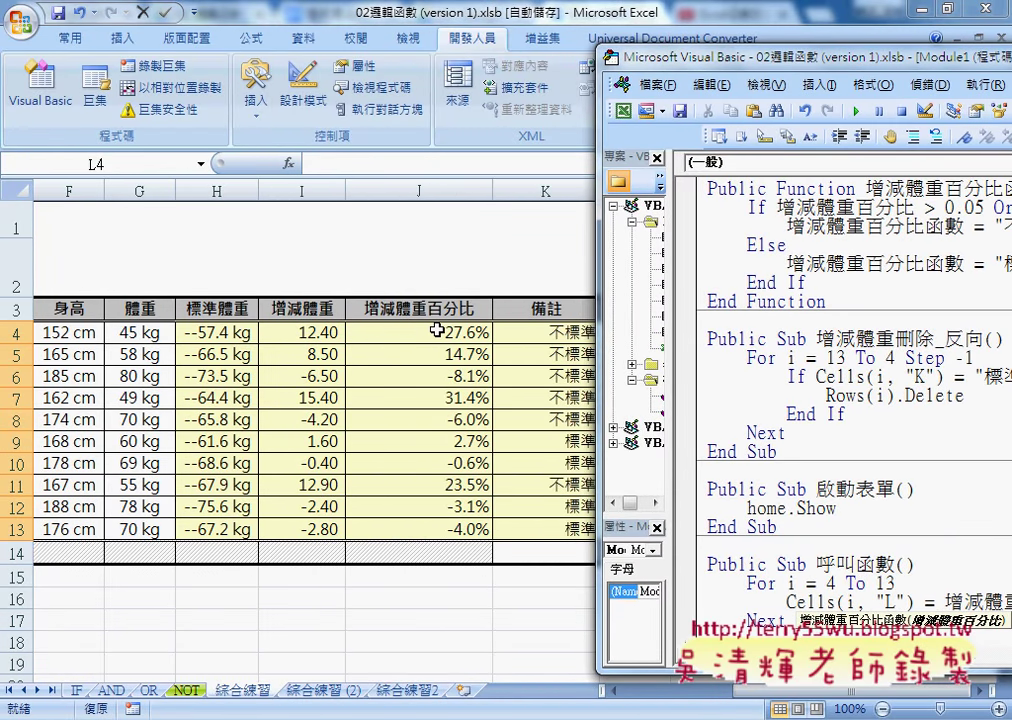
pyautogui.moveTo(672, 70); pyautogui.dragTo(244, 49)
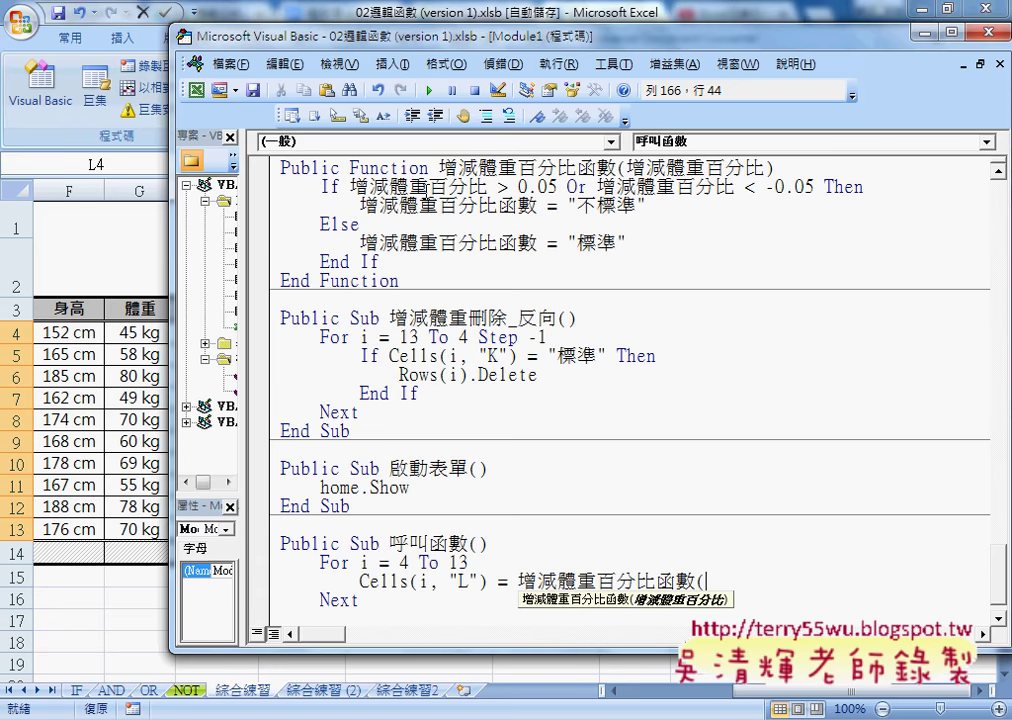
pyautogui.moveTo(724, 582); pyautogui.dragTo(710, 582)
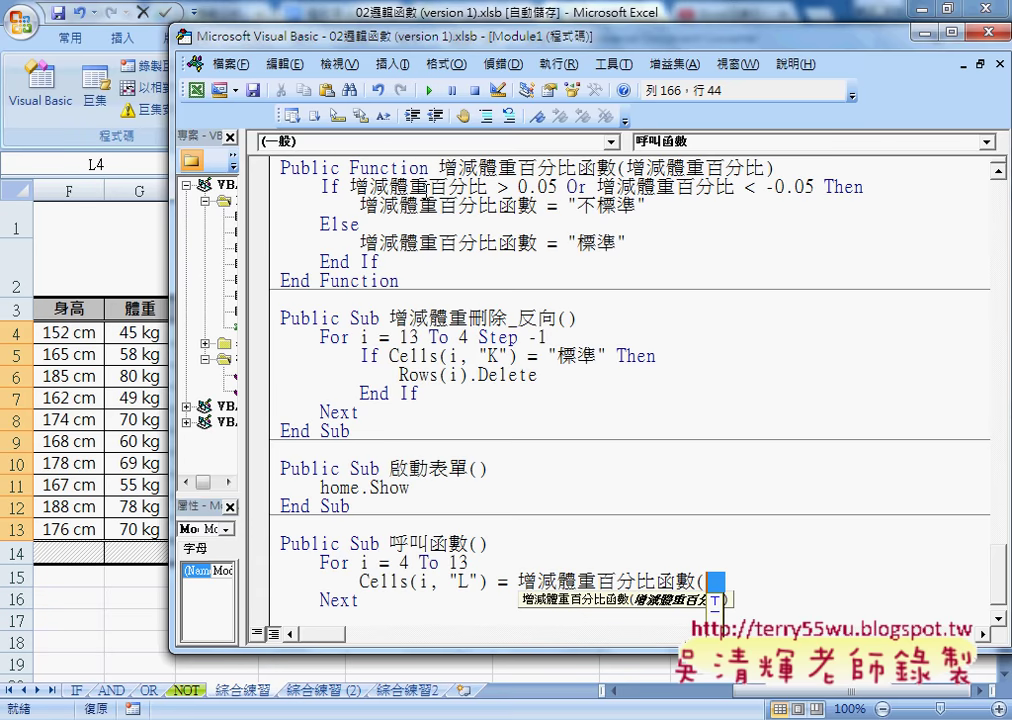
pyautogui.write('cee')
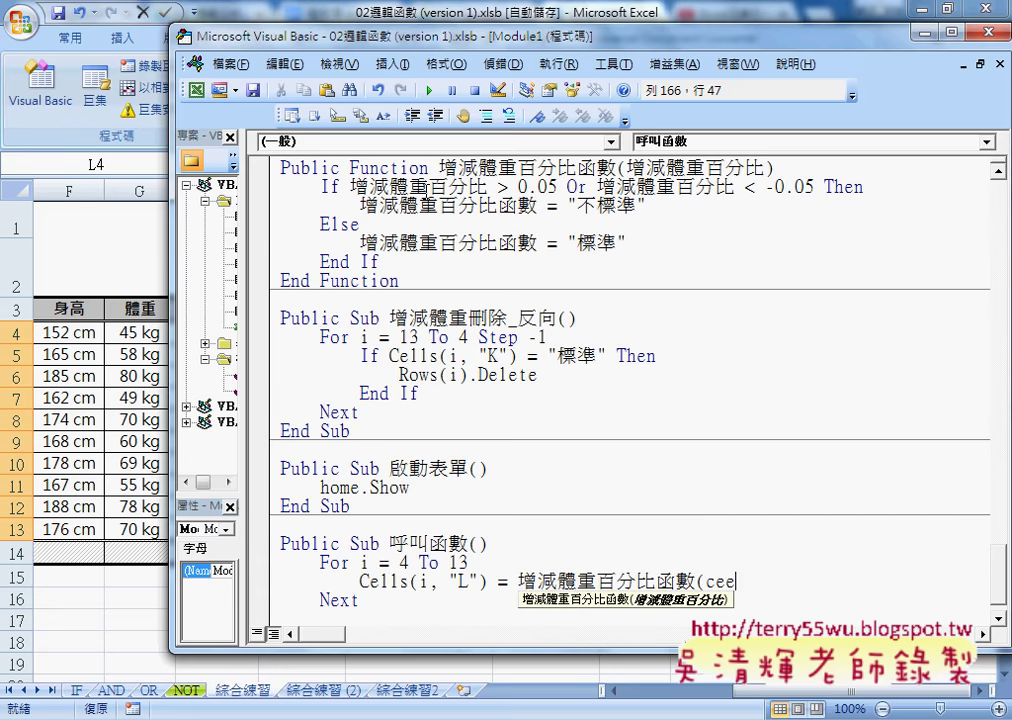
pyautogui.press('BackSpace')
pyautogui.write('ll')
pyautogui.write('s(')
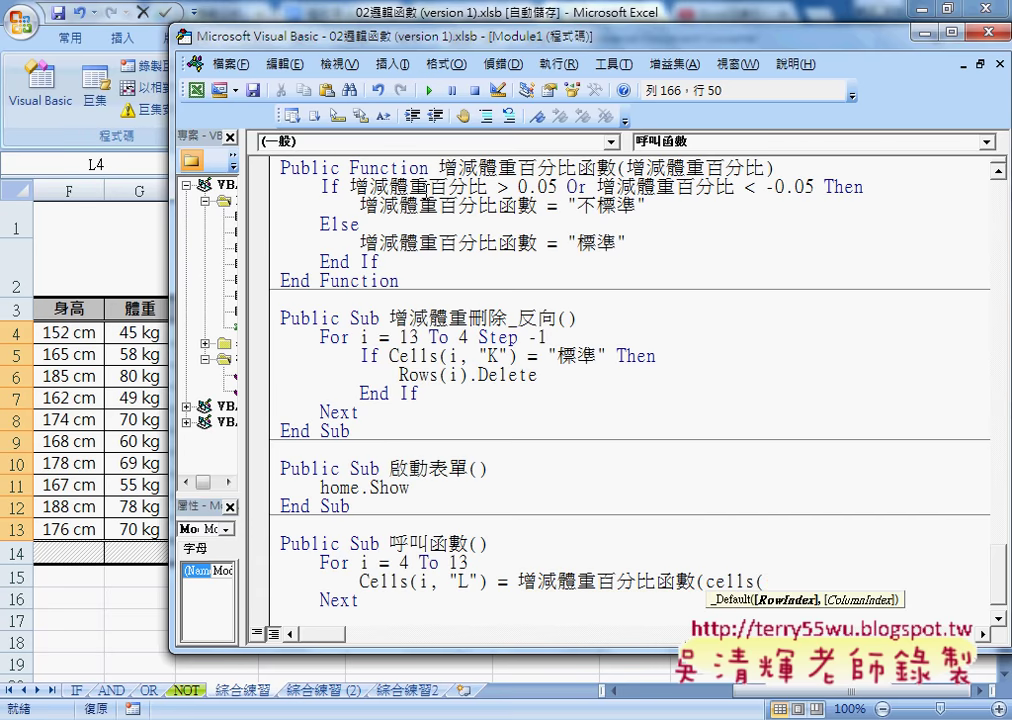
pyautogui.write('i,')
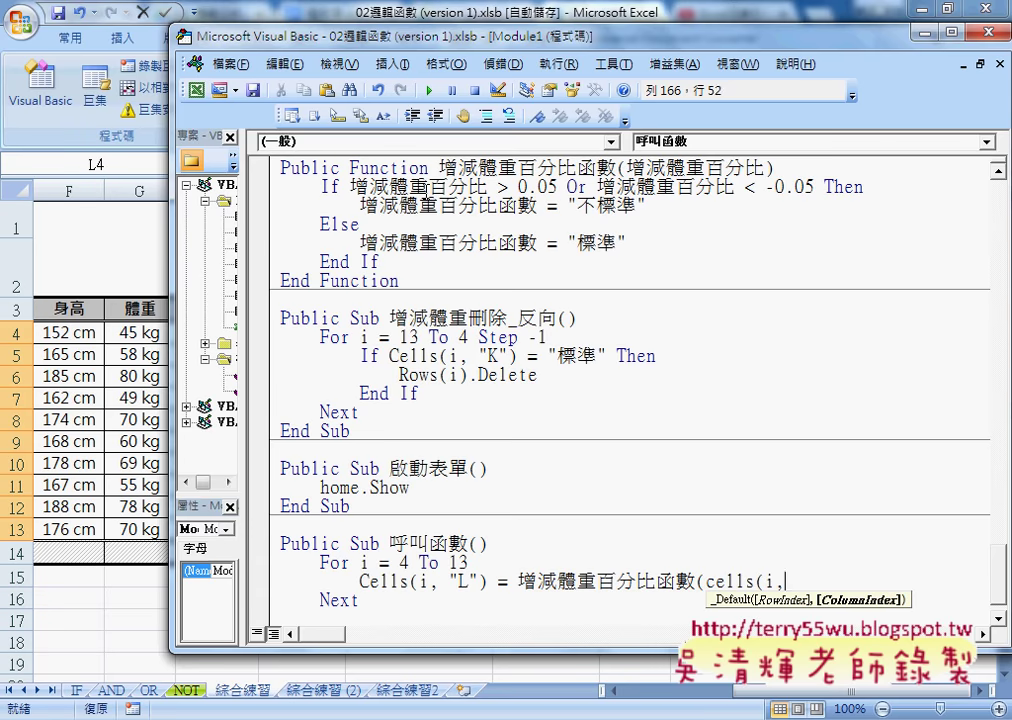
pyautogui.write('"J"')
pyautogui.write(')')
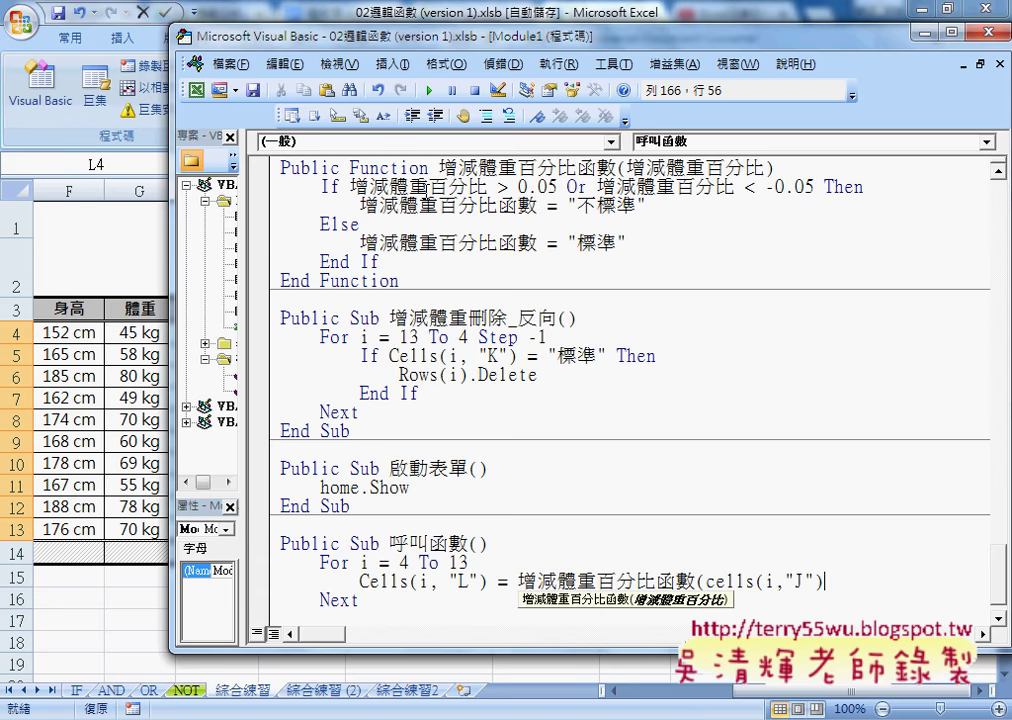
pyautogui.write(')')
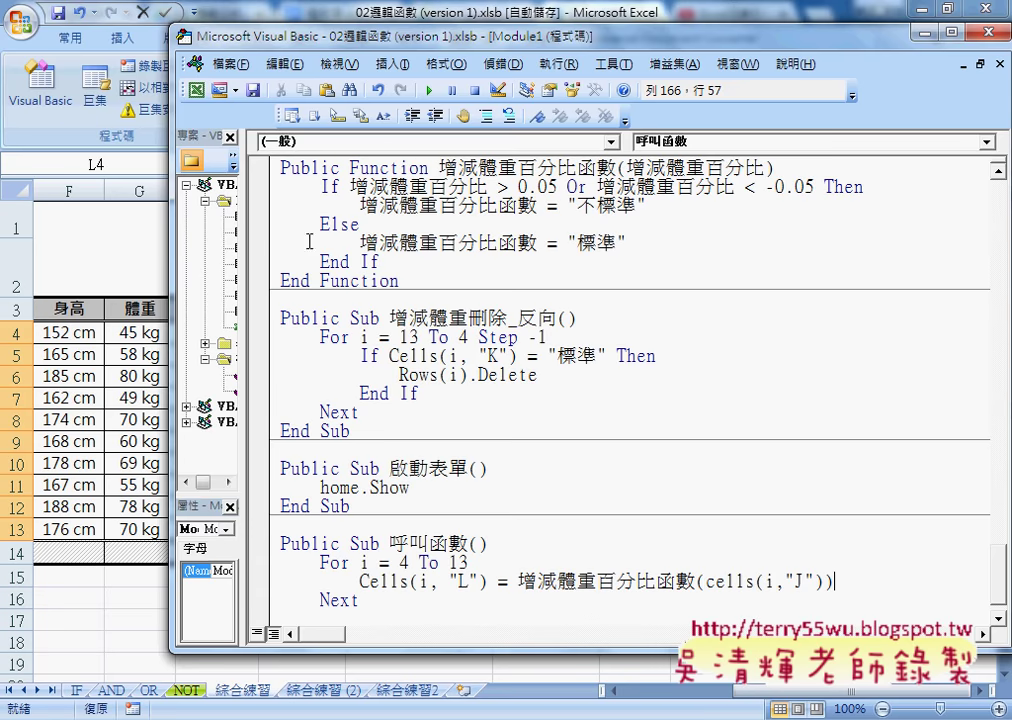
pyautogui.moveTo(706, 581); pyautogui.dragTo(826, 581)
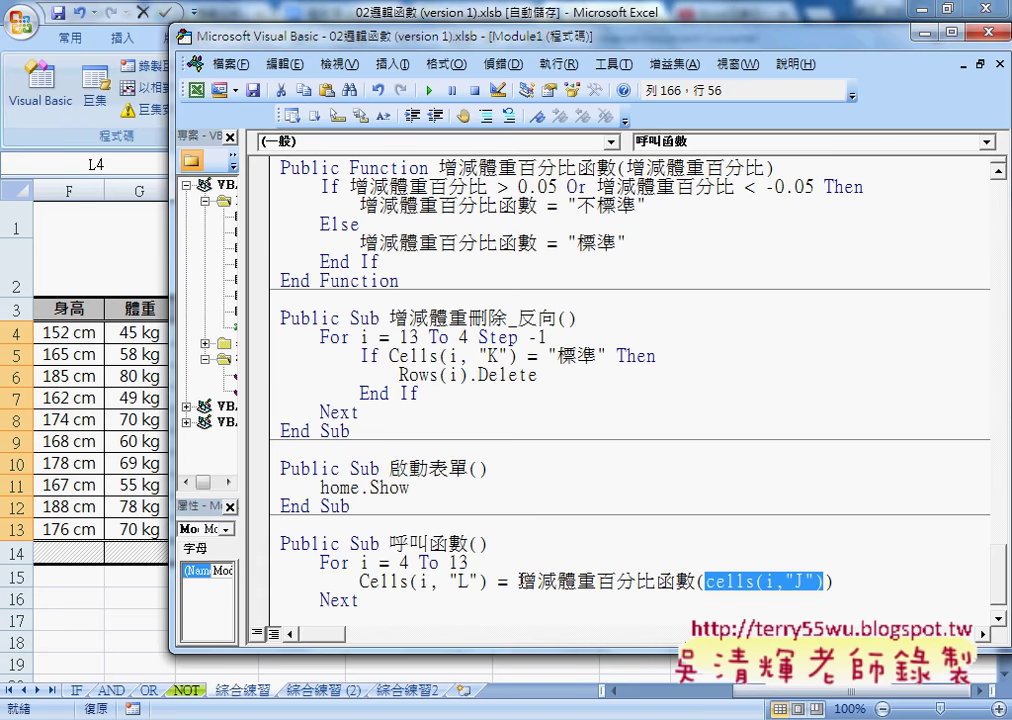
pyautogui.moveTo(517, 581); pyautogui.dragTo(866, 581)
pyautogui.click(597, 243)
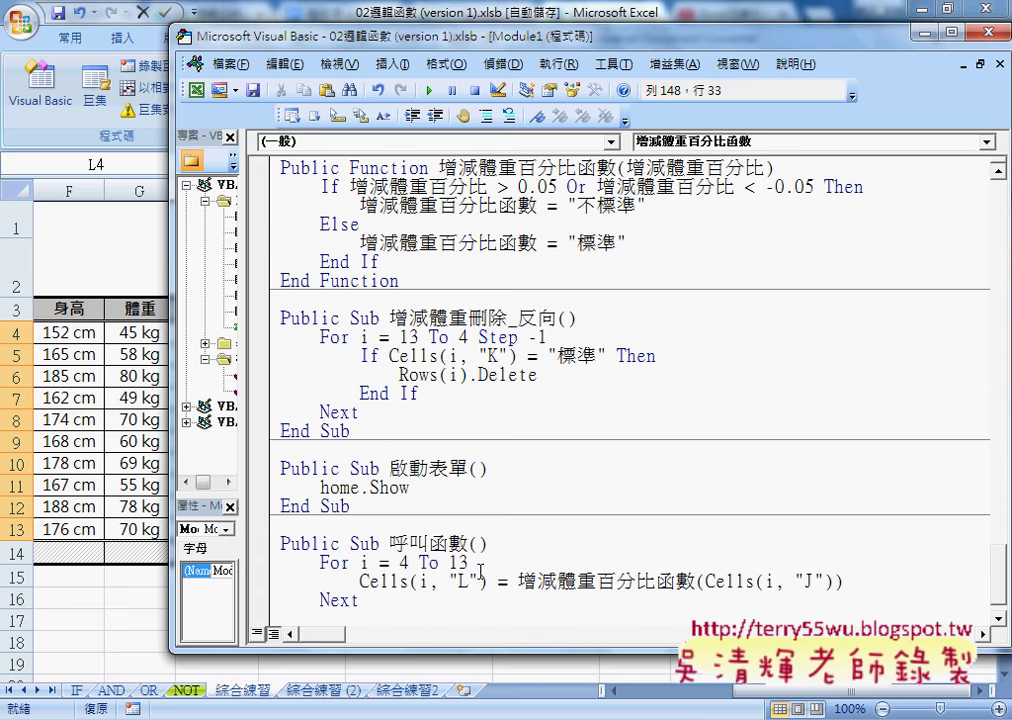
# Select Cells(i, "L") in 呼叫函數's loop and toggle a breakpoint on that line with F9.
pyautogui.moveTo(487, 581); pyautogui.dragTo(359, 581)
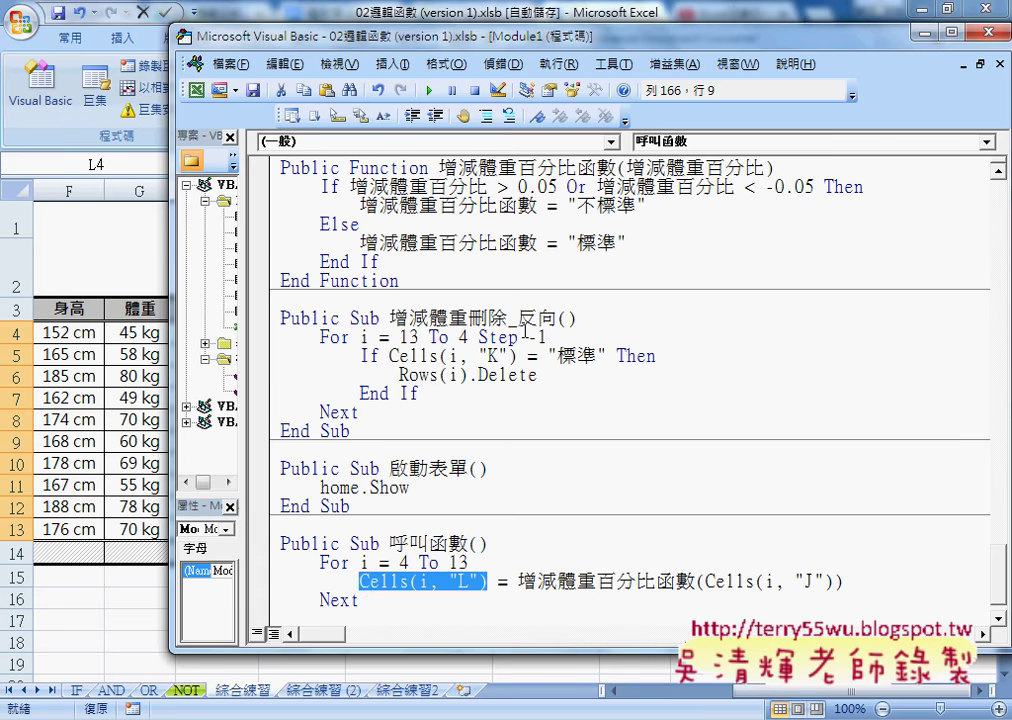
pyautogui.moveTo(559, 49); pyautogui.dragTo(788, 55)
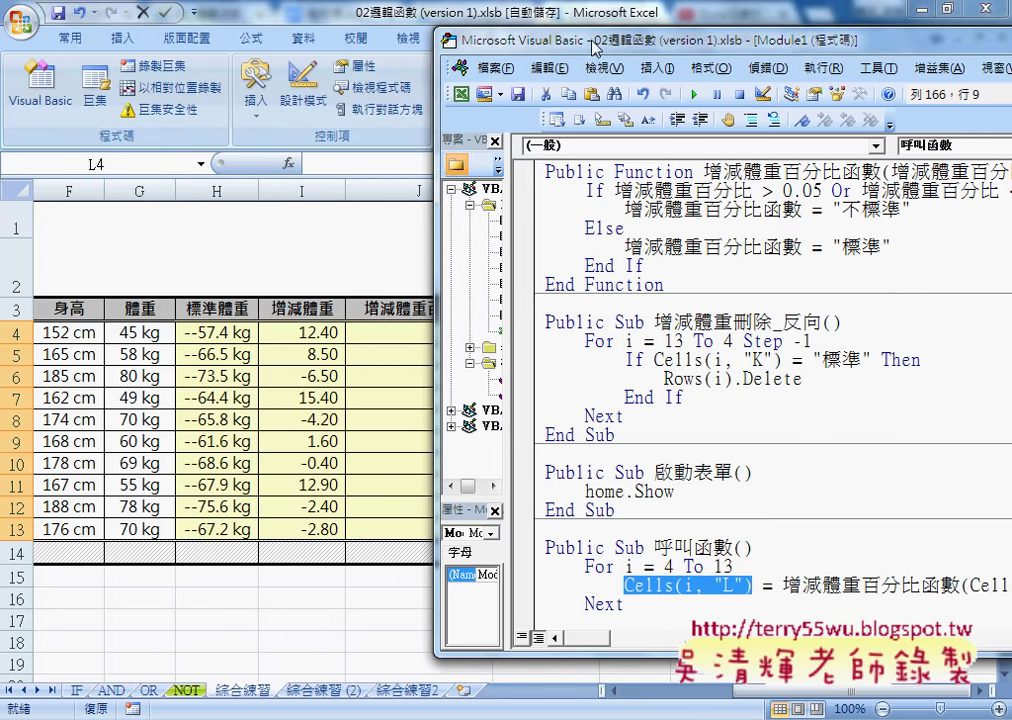
pyautogui.moveTo(556, 44); pyautogui.dragTo(714, 47)
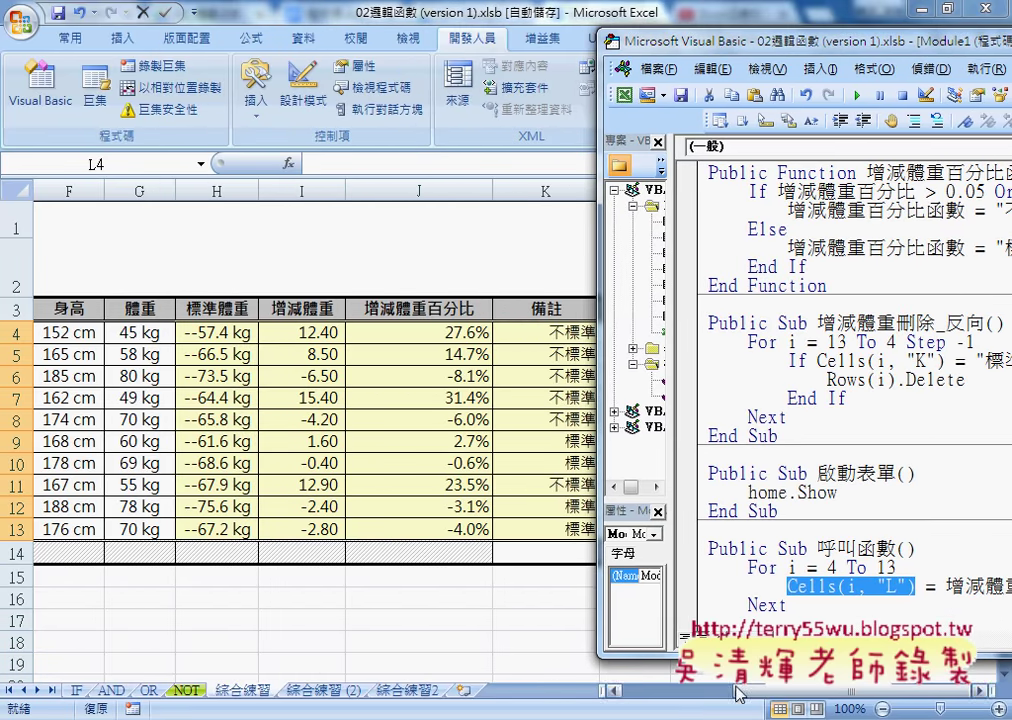
pyautogui.press('F9')
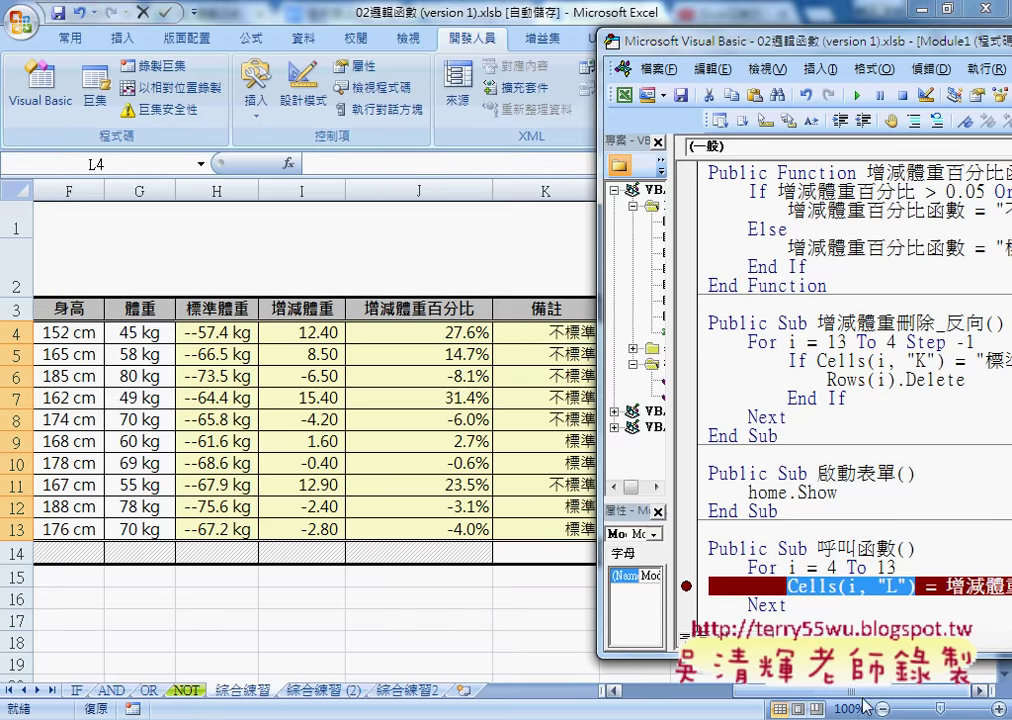
# Arrange the worksheet and code editor so empty column L shows beside the code.
pyautogui.click(981, 690)
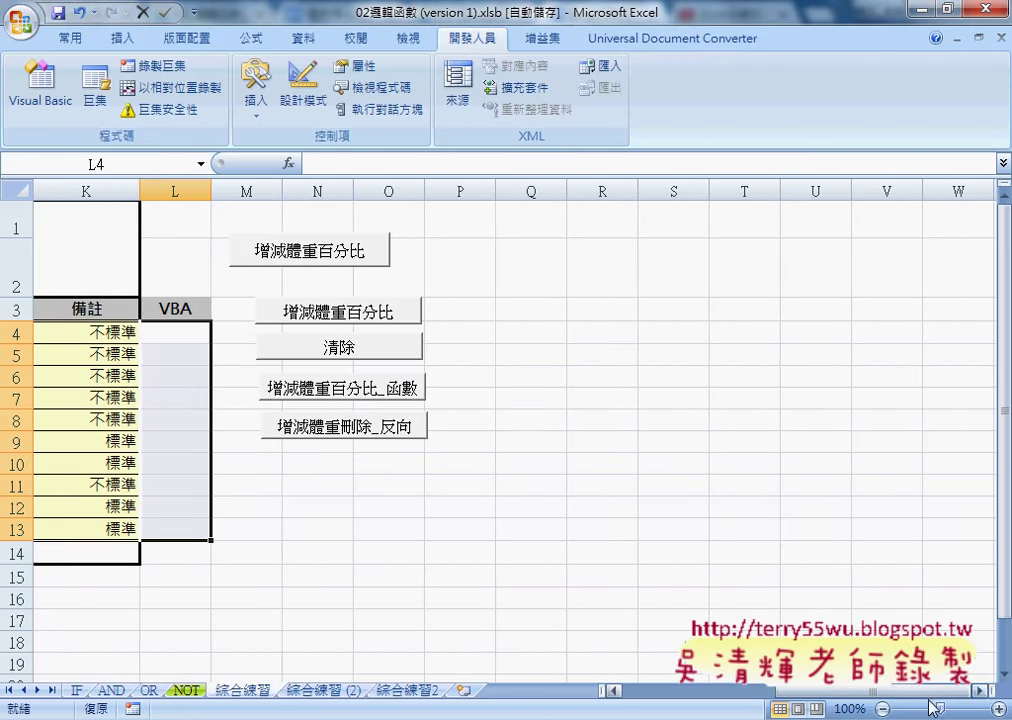
pyautogui.moveTo(455, 715)
pyautogui.click(640, 643)
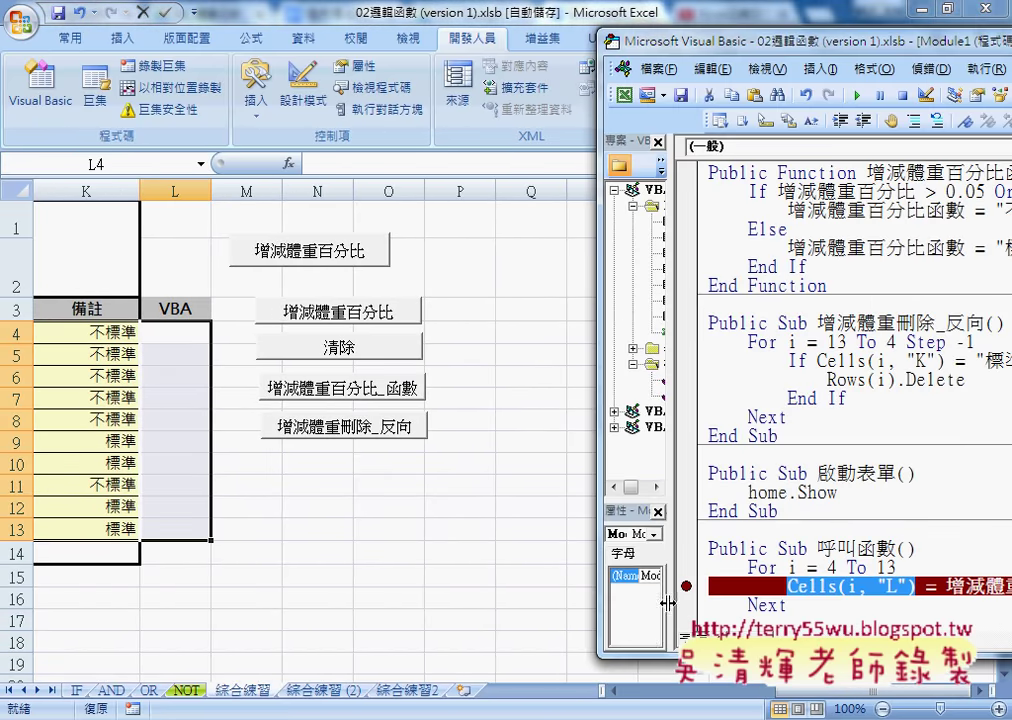
pyautogui.moveTo(672, 48); pyautogui.dragTo(346, 47)
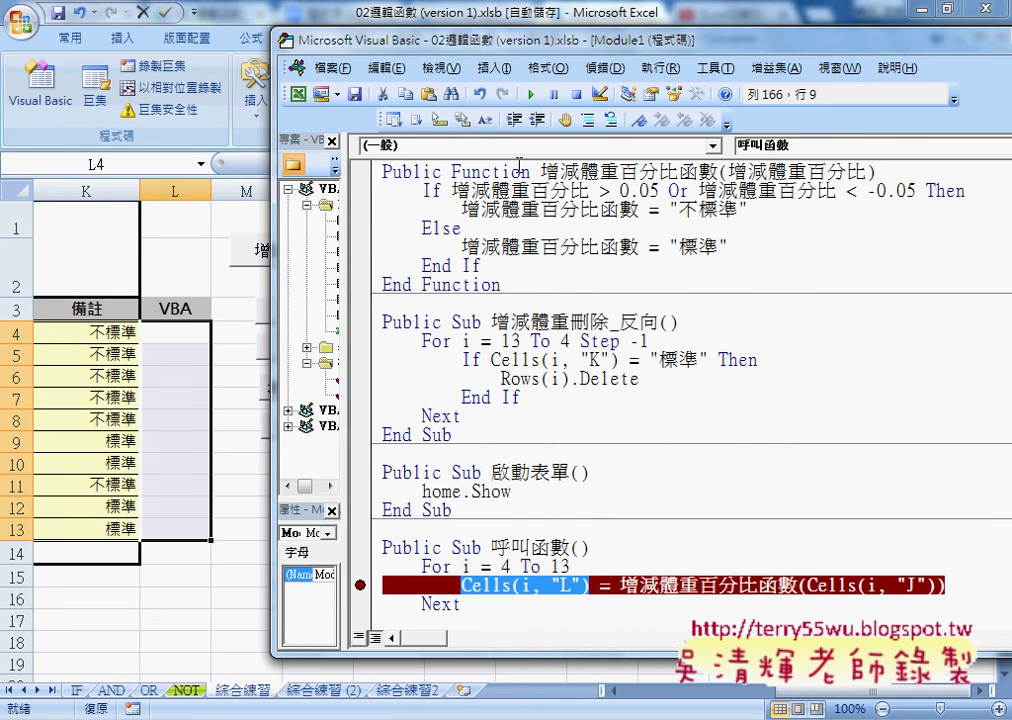
# Run 呼叫函數 without the breakpoint to fill L4:L13, then rerun it paused at the breakpoint.
pyautogui.click(362, 588)
pyautogui.click(530, 95)
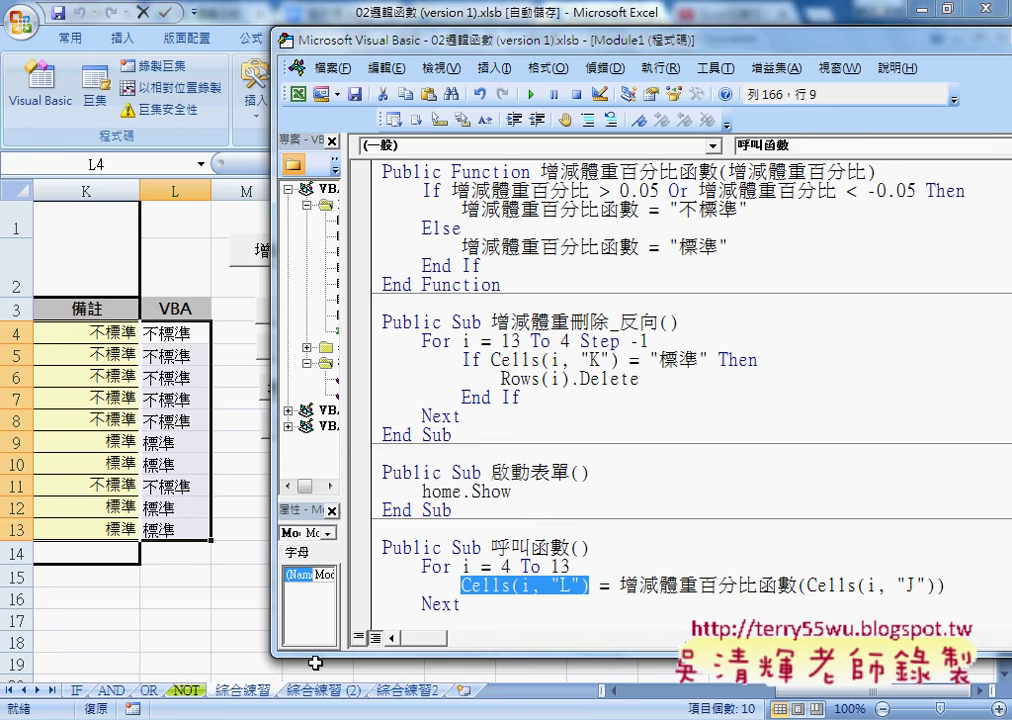
pyautogui.click(362, 587)
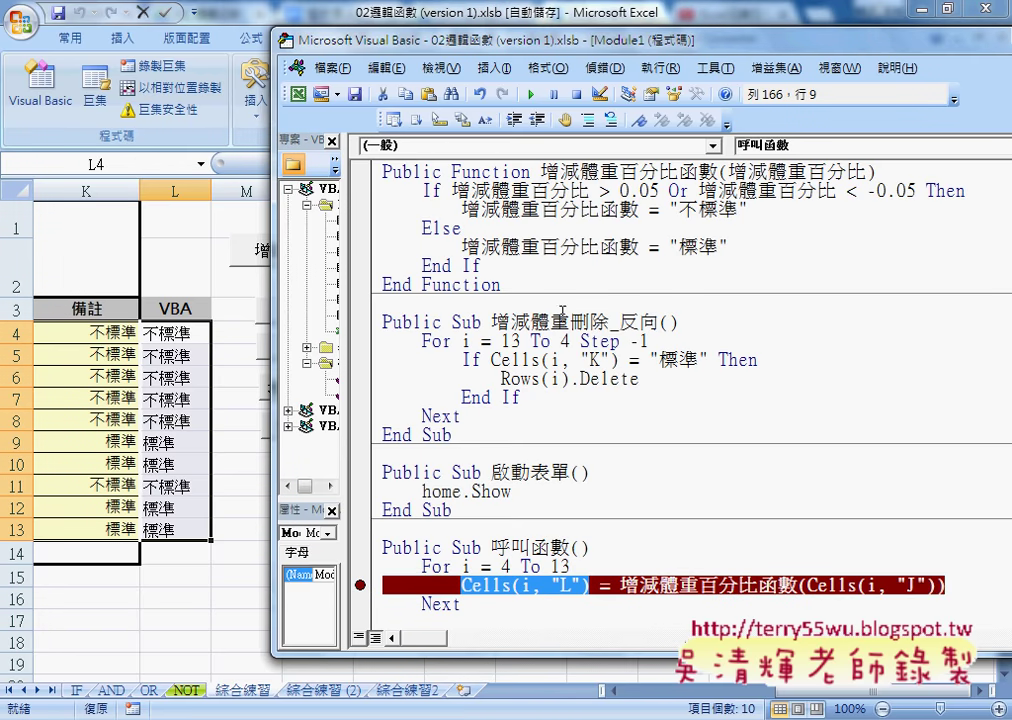
pyautogui.click(531, 95)
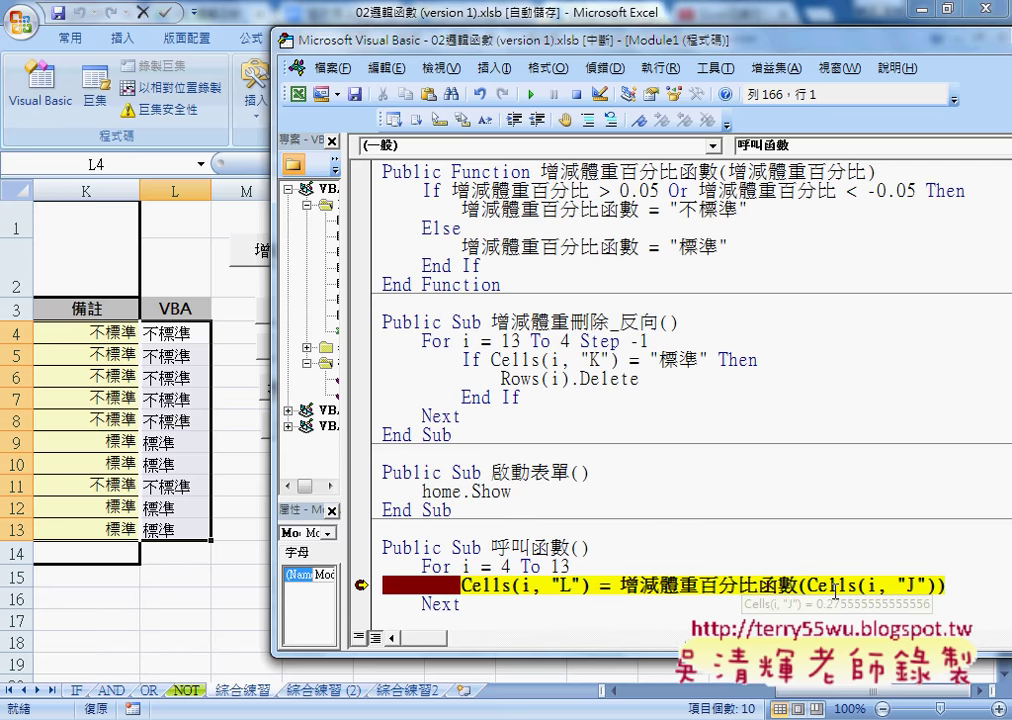
# Step into 增減體重百分比函數 from the paused column L line, highlighting the function call.
pyautogui.moveTo(834, 591)
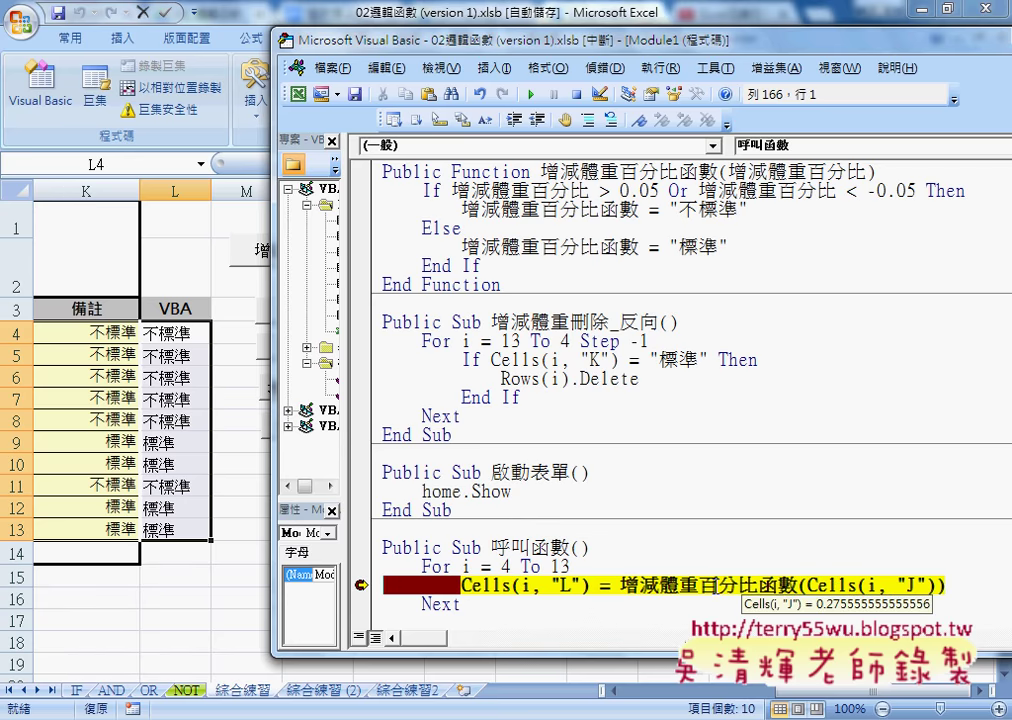
pyautogui.press('F8')
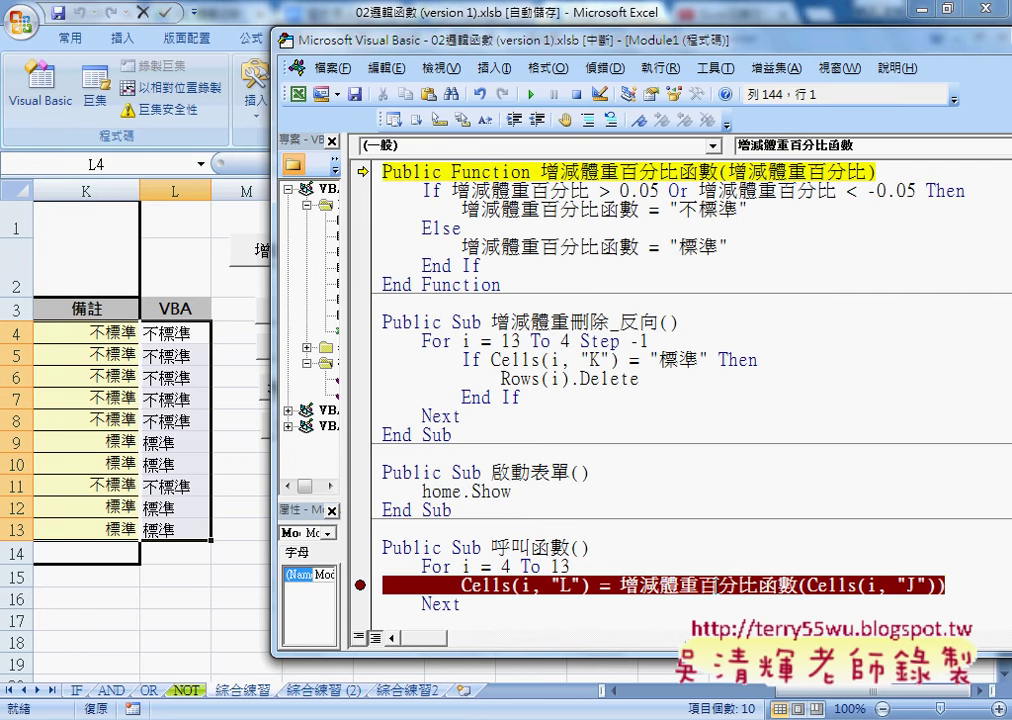
pyautogui.moveTo(945, 585); pyautogui.dragTo(620, 588)
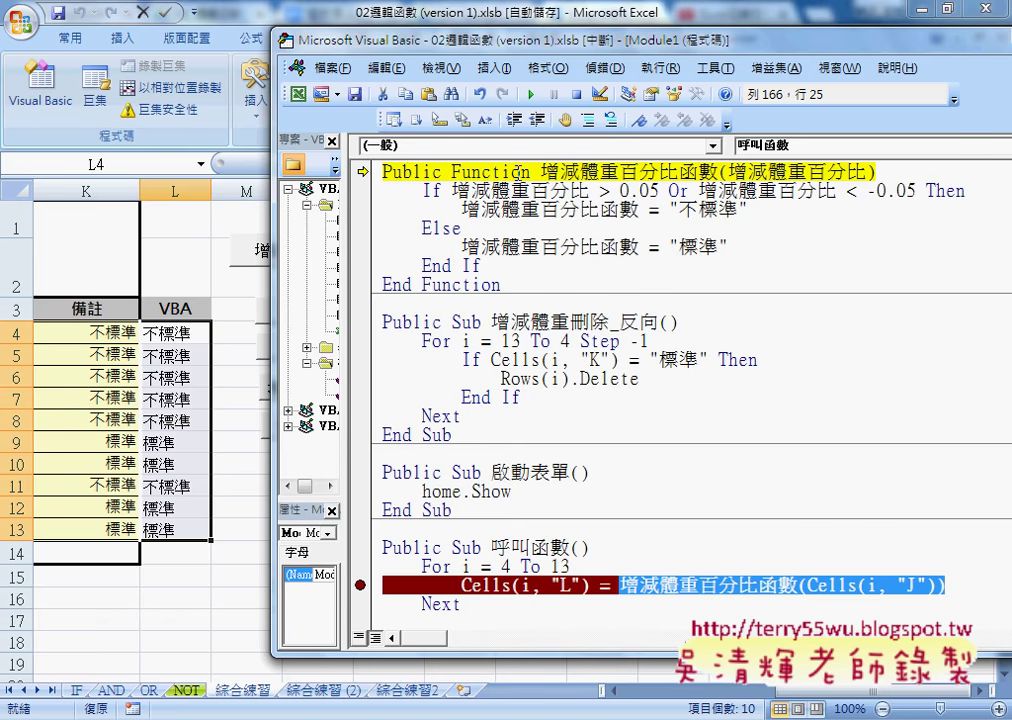
pyautogui.moveTo(720, 190)
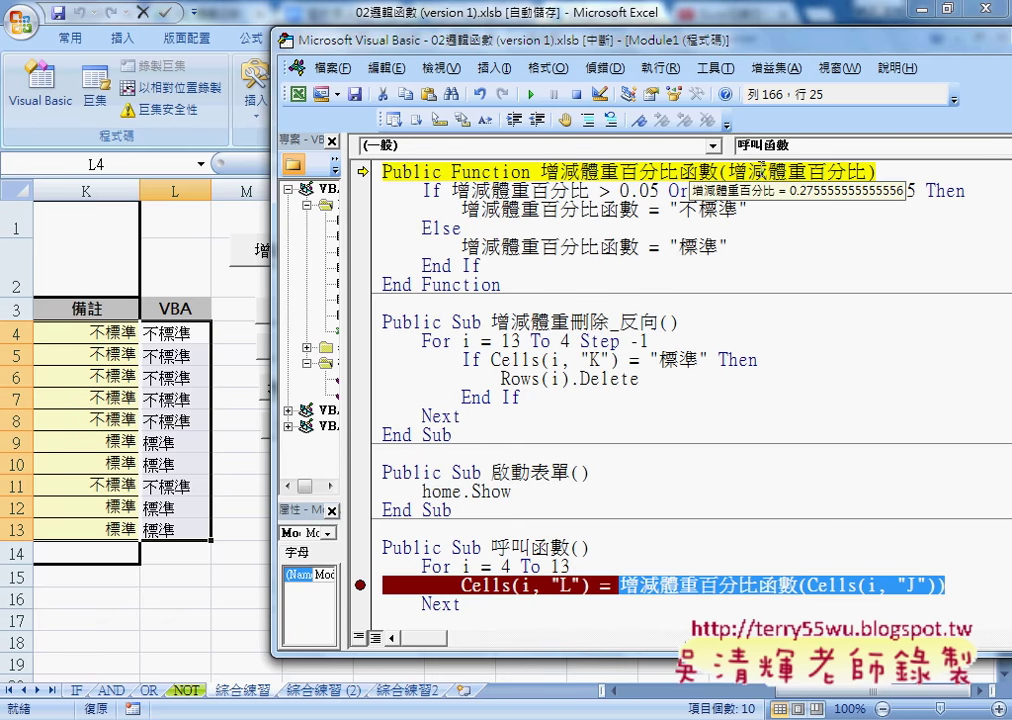
pyautogui.moveTo(470, 190)
# Step through the If test, the 不標準 assignment, End If and End Function back to Next.
pyautogui.press('F8')
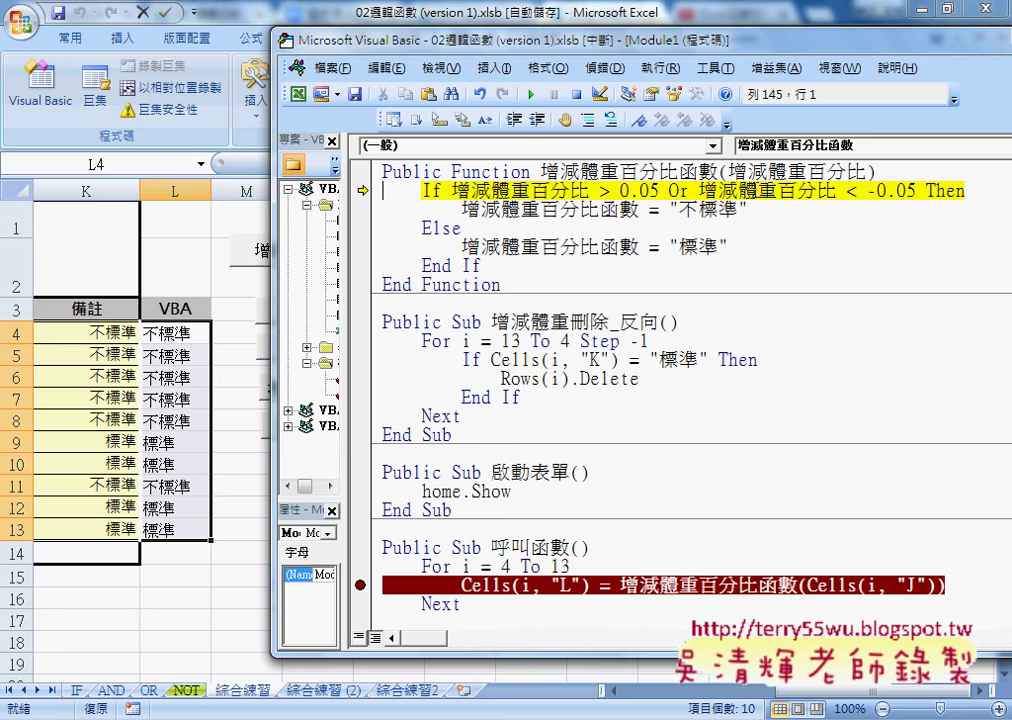
pyautogui.press('F8')
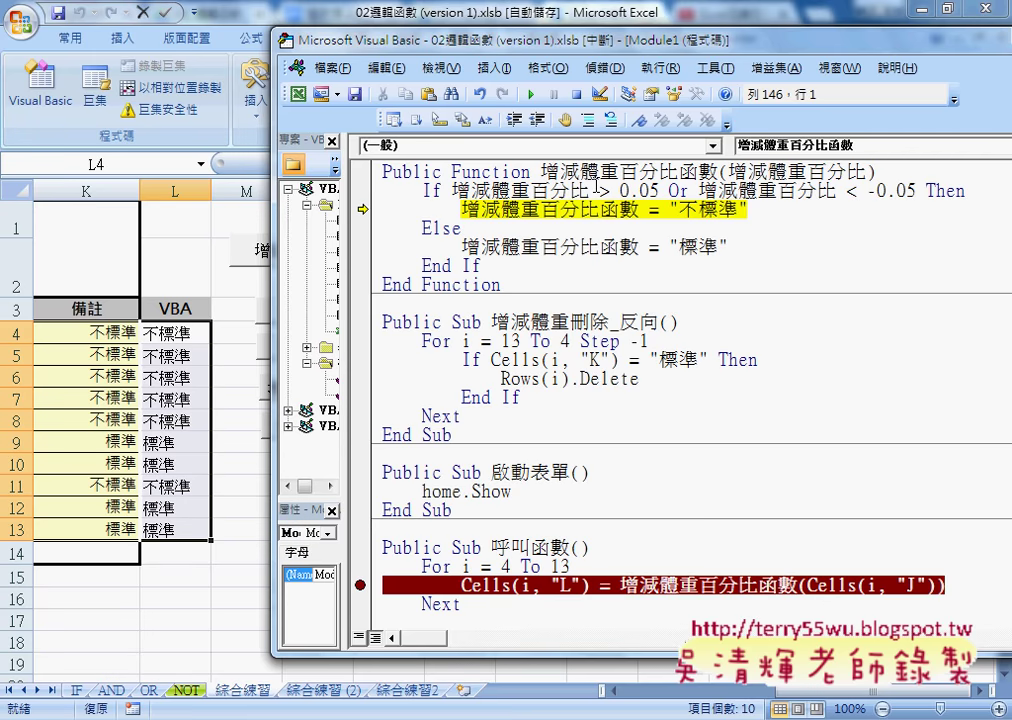
pyautogui.press('F8')
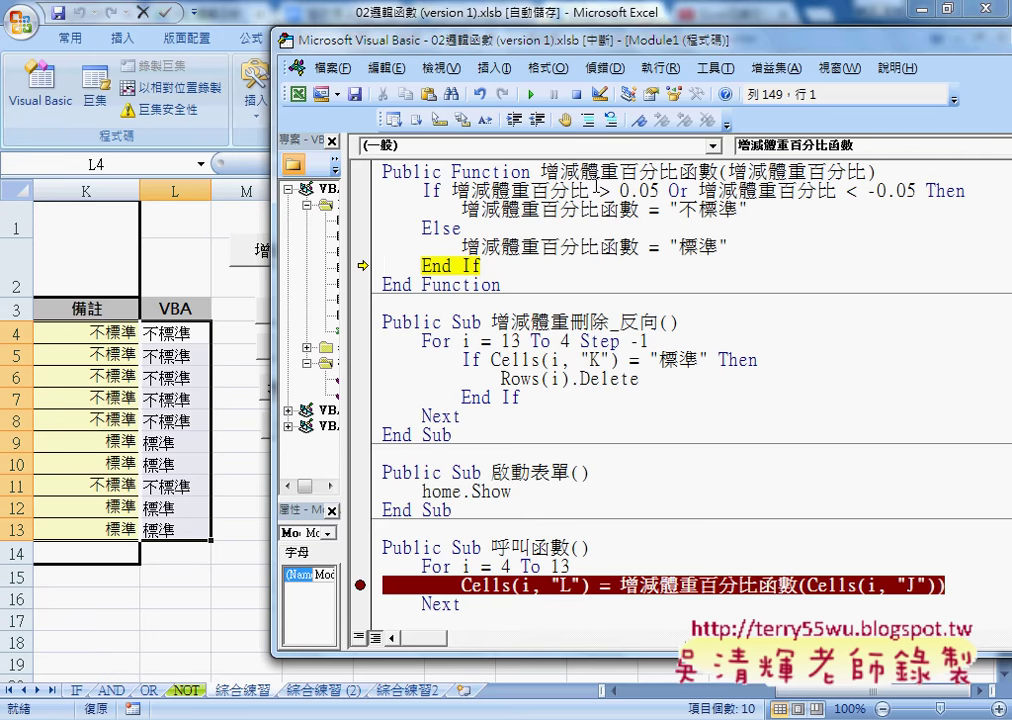
pyautogui.press('F8')
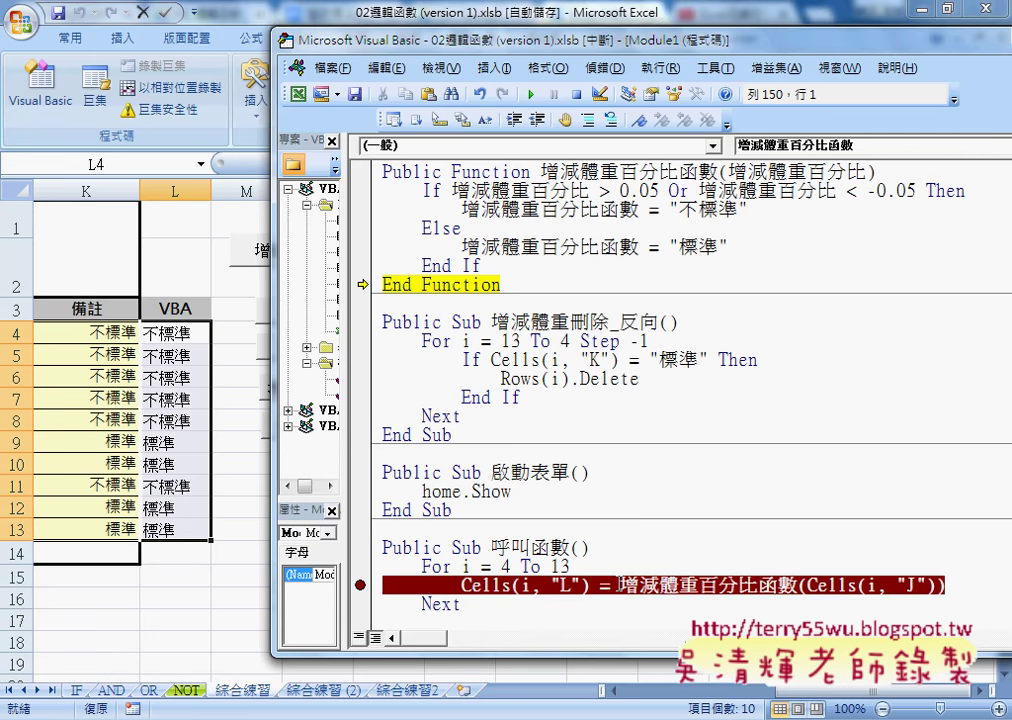
pyautogui.press('F8')
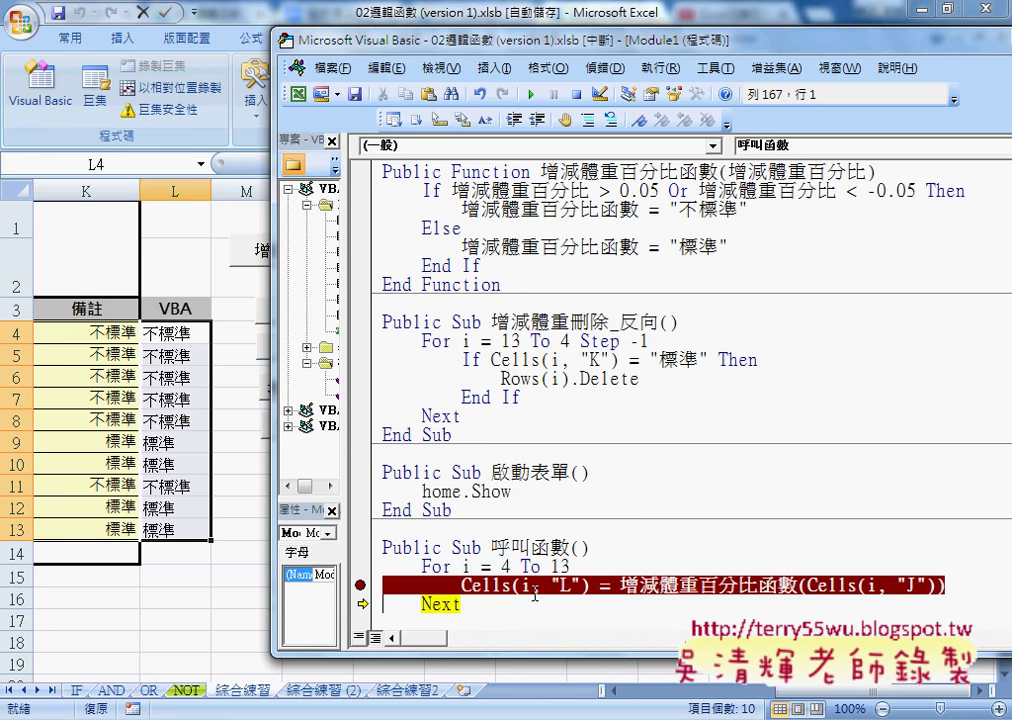
pyautogui.moveTo(584, 585); pyautogui.dragTo(461, 585)
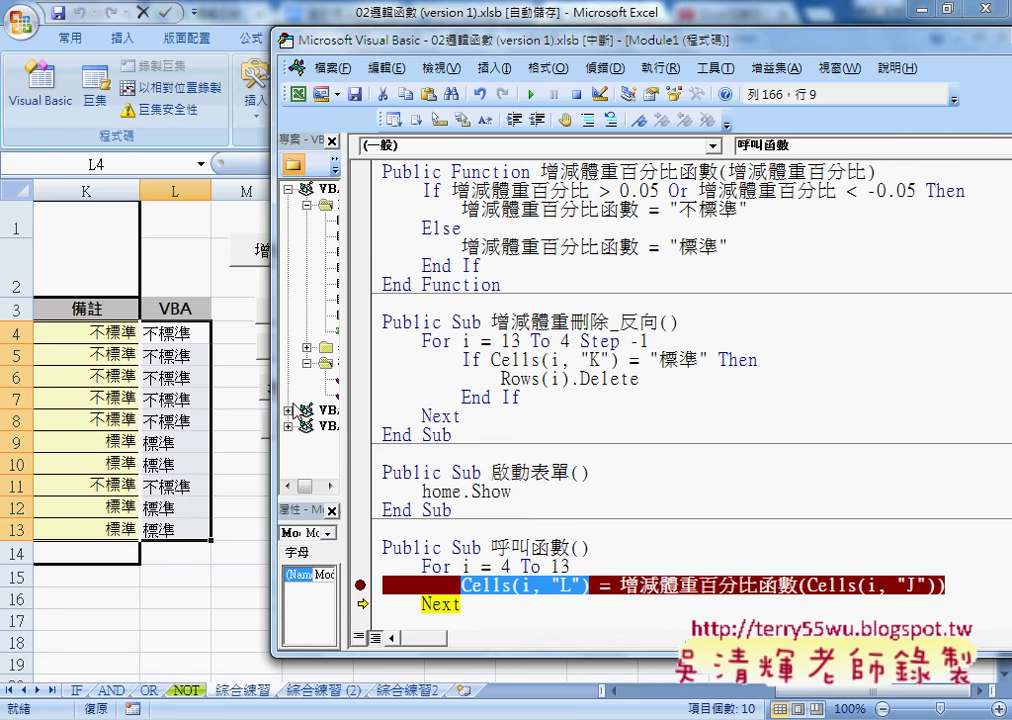
pyautogui.scroll(1, 520, 530)
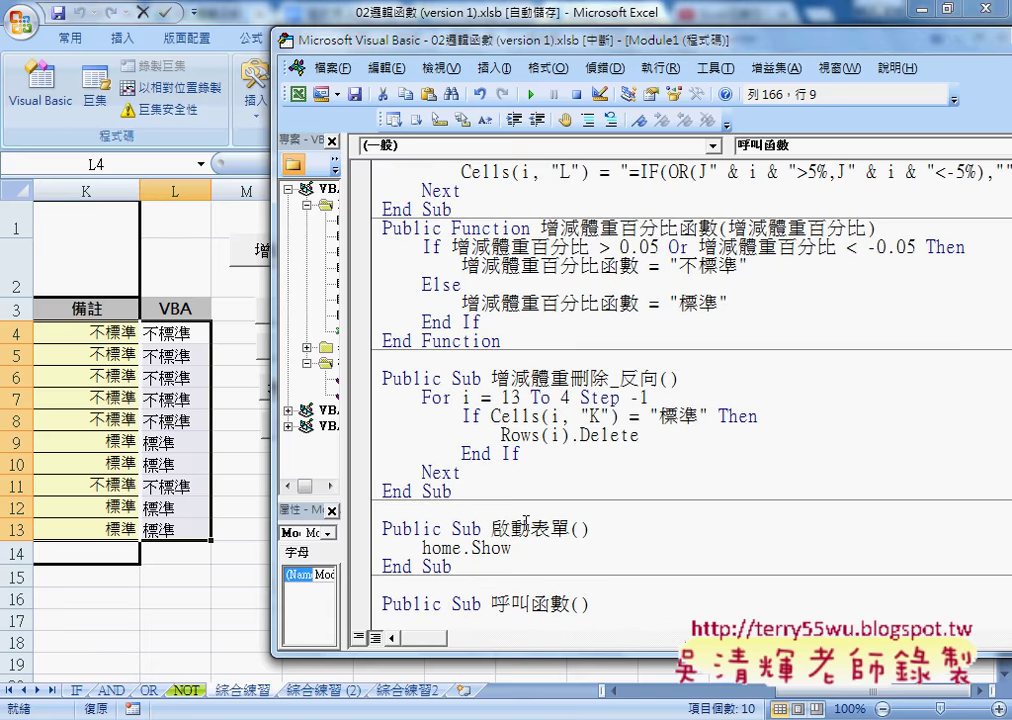
pyautogui.moveTo(500, 341)
pyautogui.mouseDown()
pyautogui.moveTo(475, 342)
pyautogui.moveTo(369, 225)
pyautogui.mouseUp()
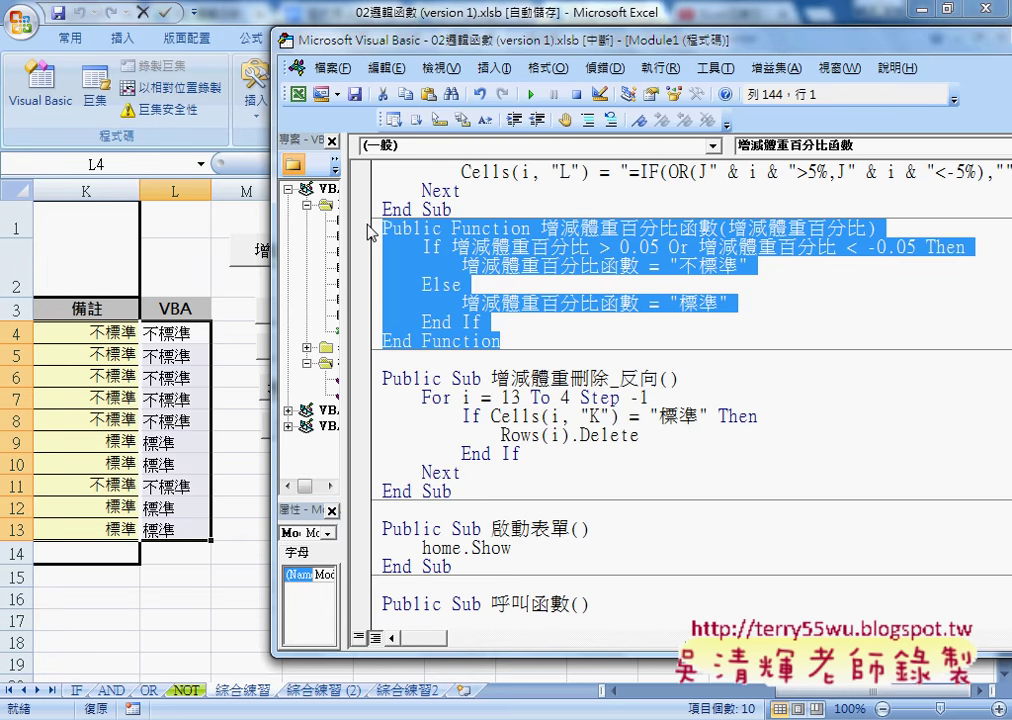
pyautogui.scroll(-2, 598, 350)
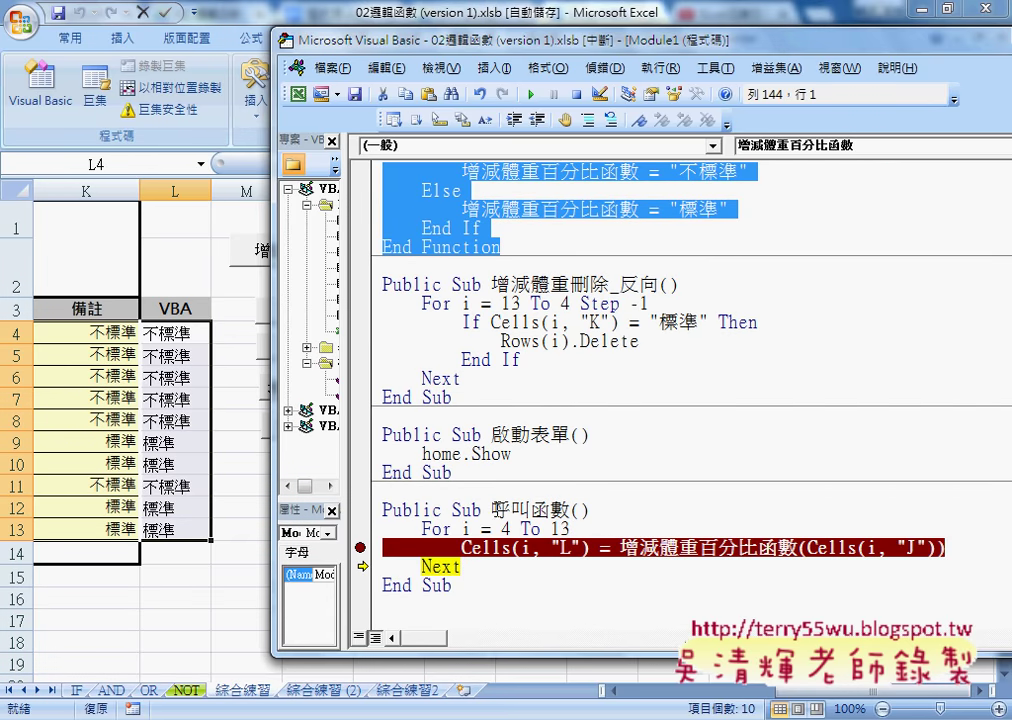
pyautogui.doubleClick(560, 510)
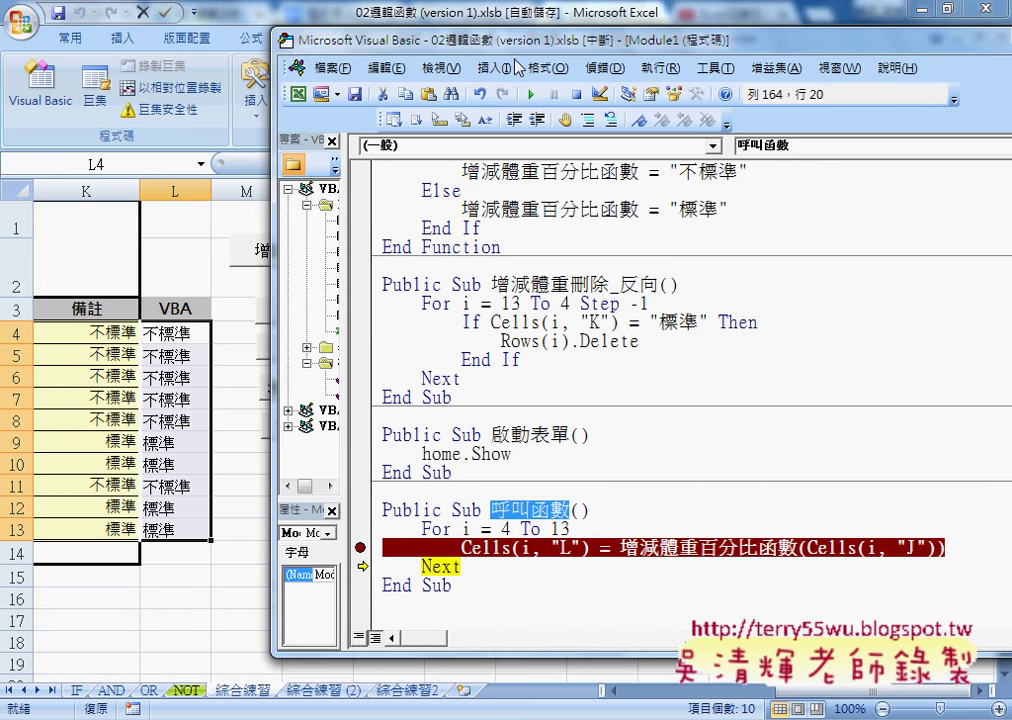
pyautogui.moveTo(405, 38); pyautogui.dragTo(507, 45)
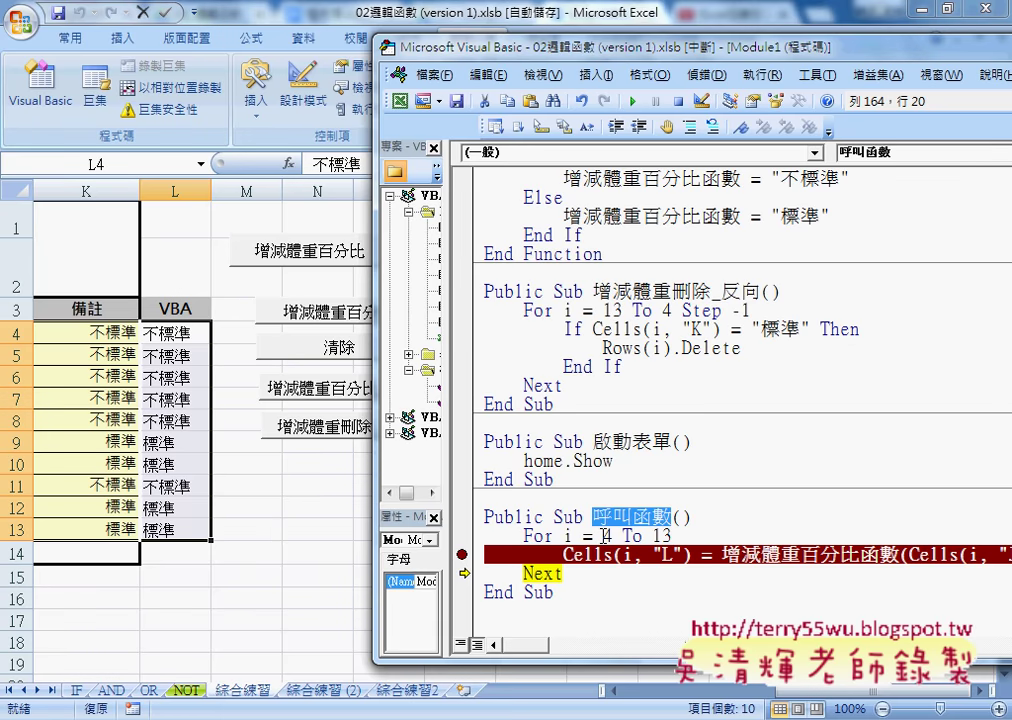
# Remove the column L breakpoint, continue the paused 呼叫函數 to completion, and run it once more.
pyautogui.click(462, 555)
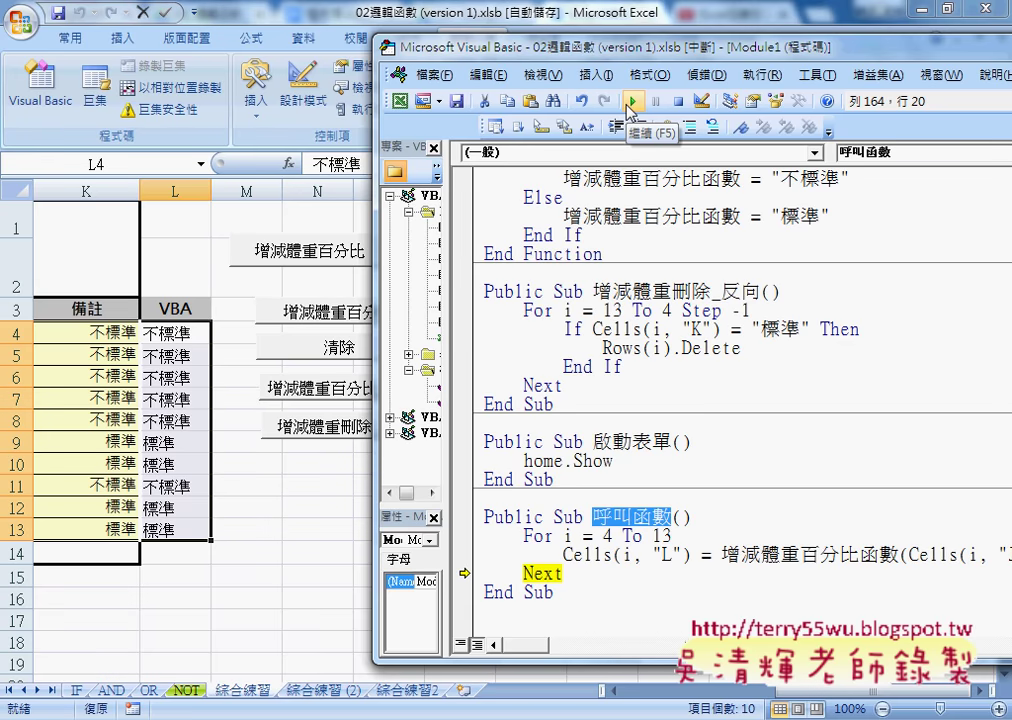
pyautogui.click(631, 103)
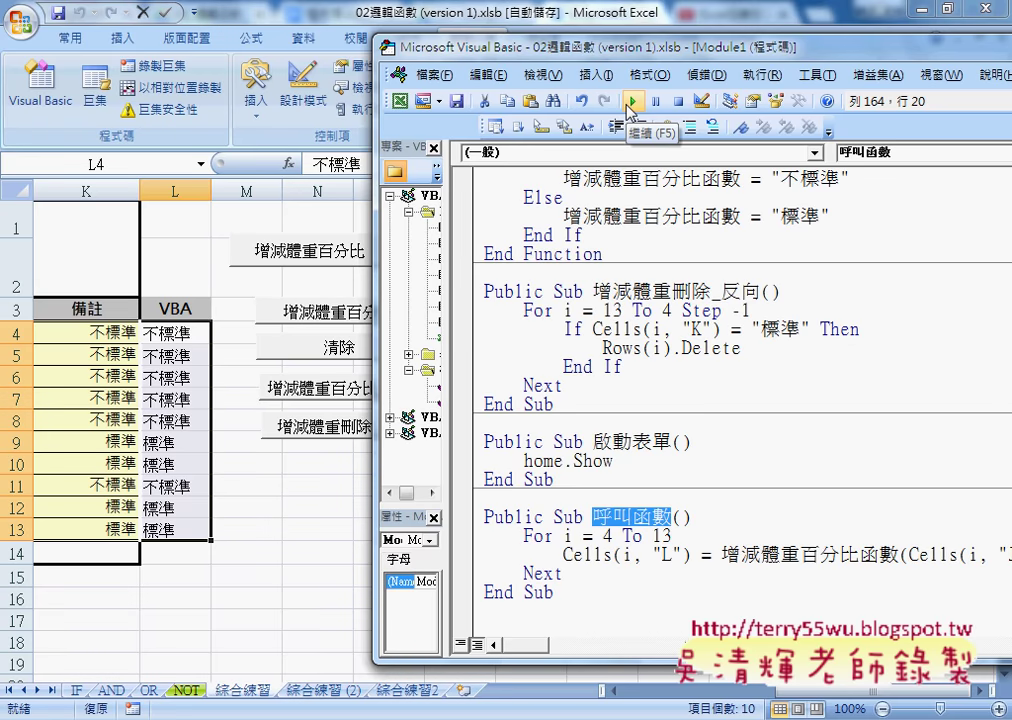
pyautogui.click(630, 103)
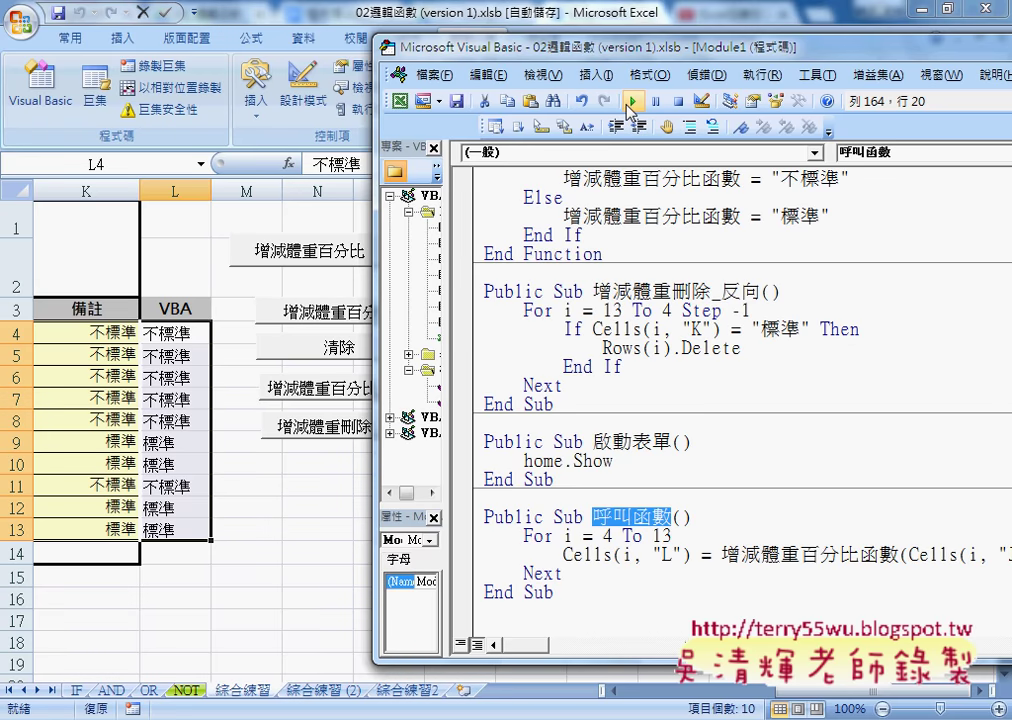